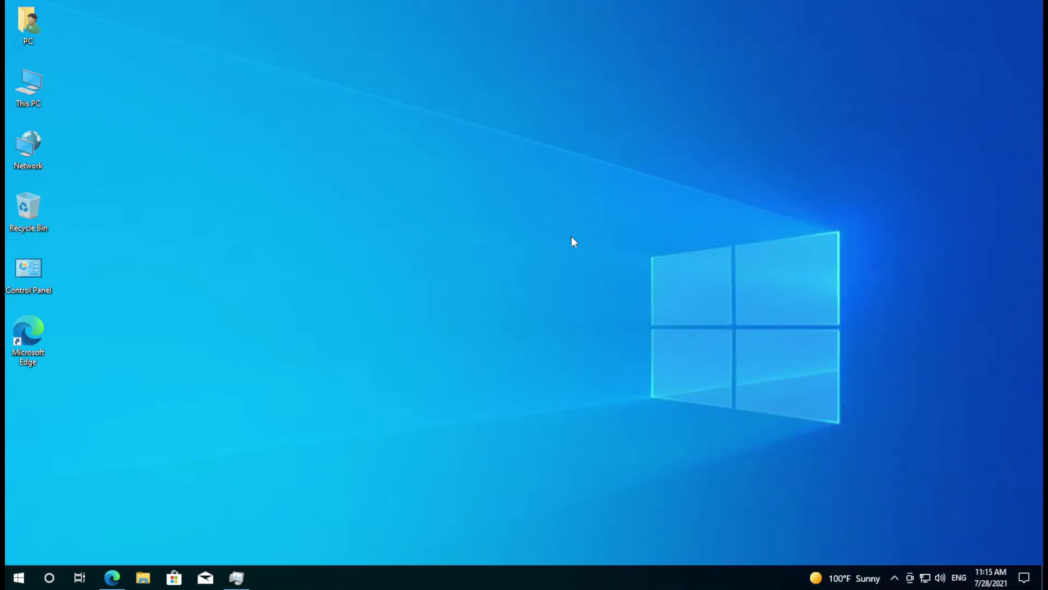
pyautogui.click(18, 578)
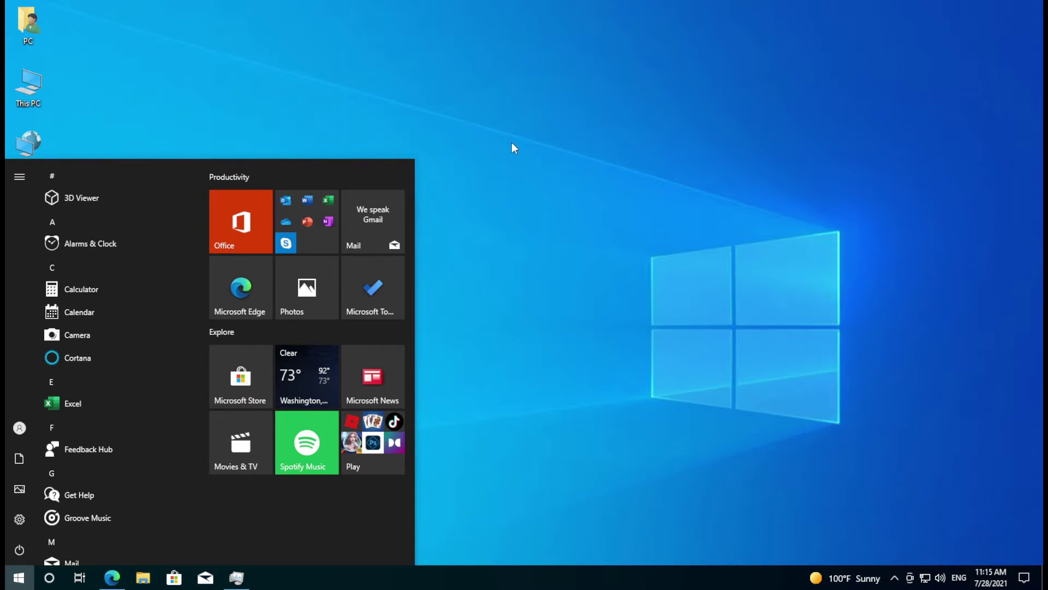
pyautogui.hotkey('ctrl', 'shift', 'Escape')
pyautogui.click(945, 26)
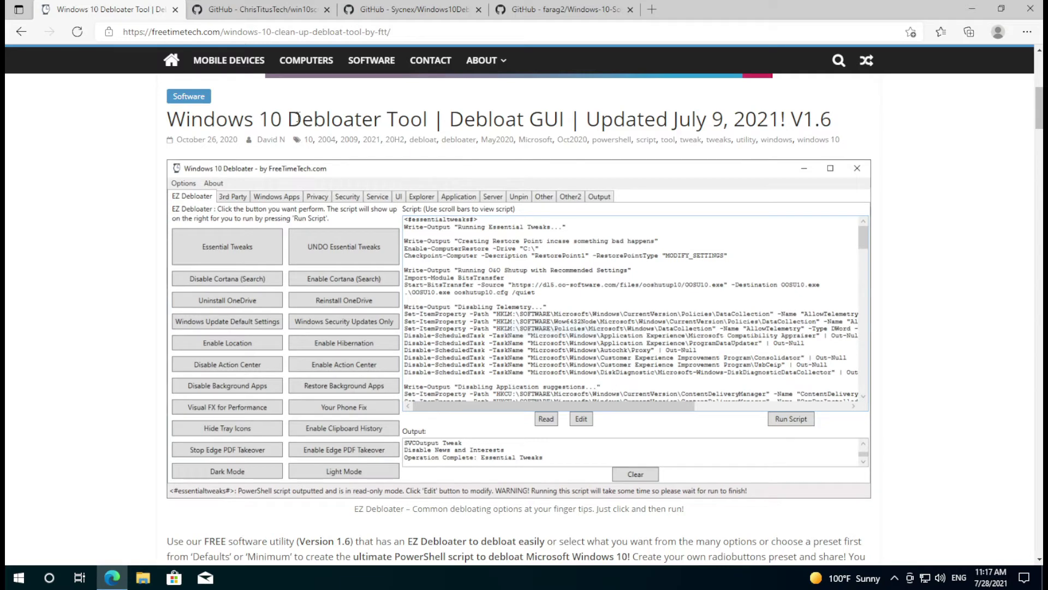
pyautogui.moveTo(295, 118); pyautogui.dragTo(383, 119)
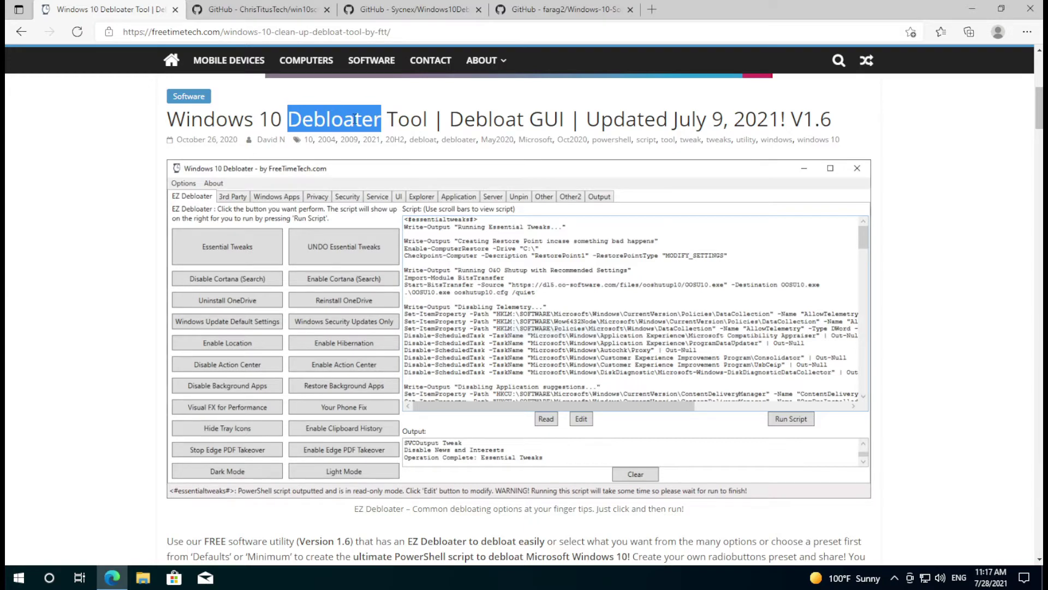
pyautogui.click(26, 579)
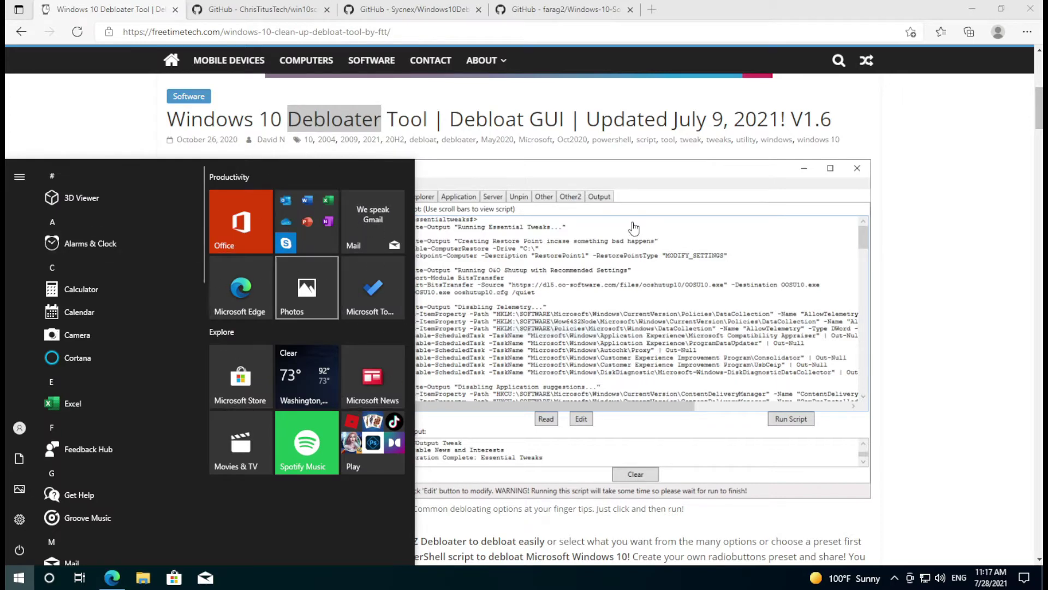
pyautogui.click(491, 169)
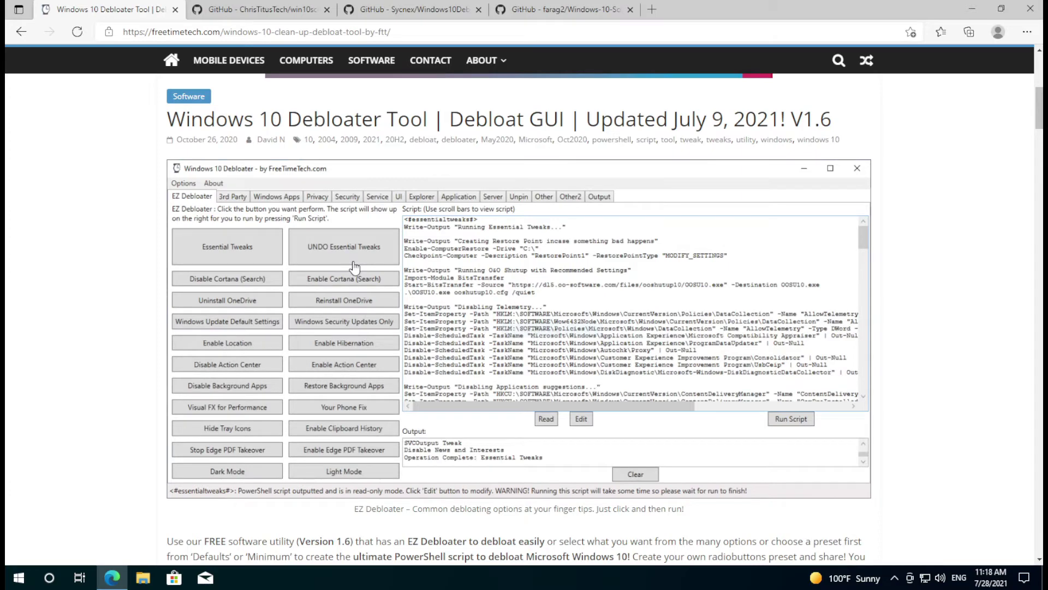
# Compare the GitHub pages of the win10script, Windows10Debloater and Windows-10-Sophia-Script projects with the FreeTimeTech debloater page.
pyautogui.click(263, 11)
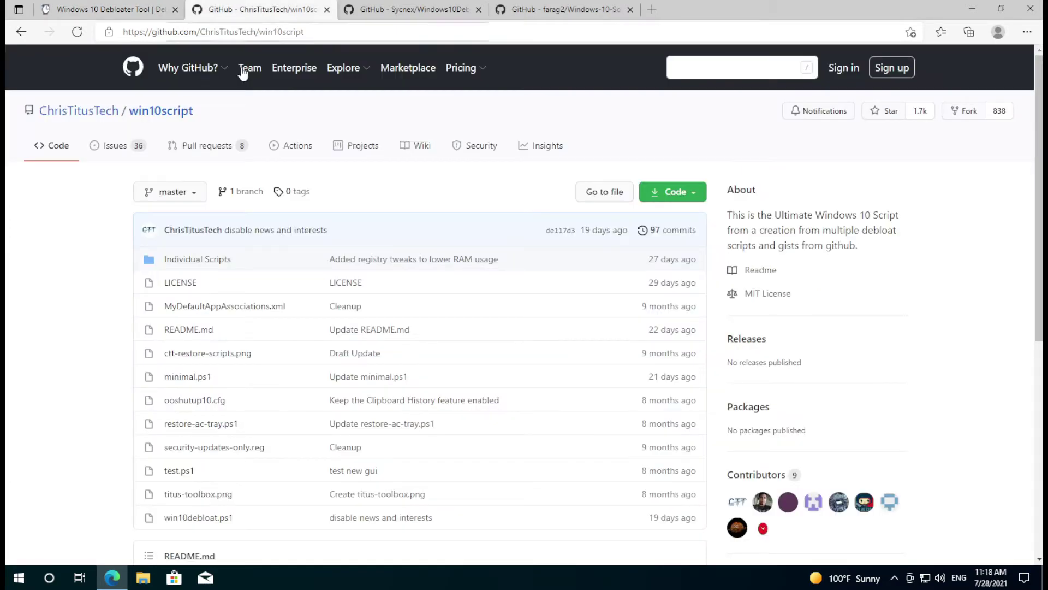
pyautogui.moveTo(86, 121)
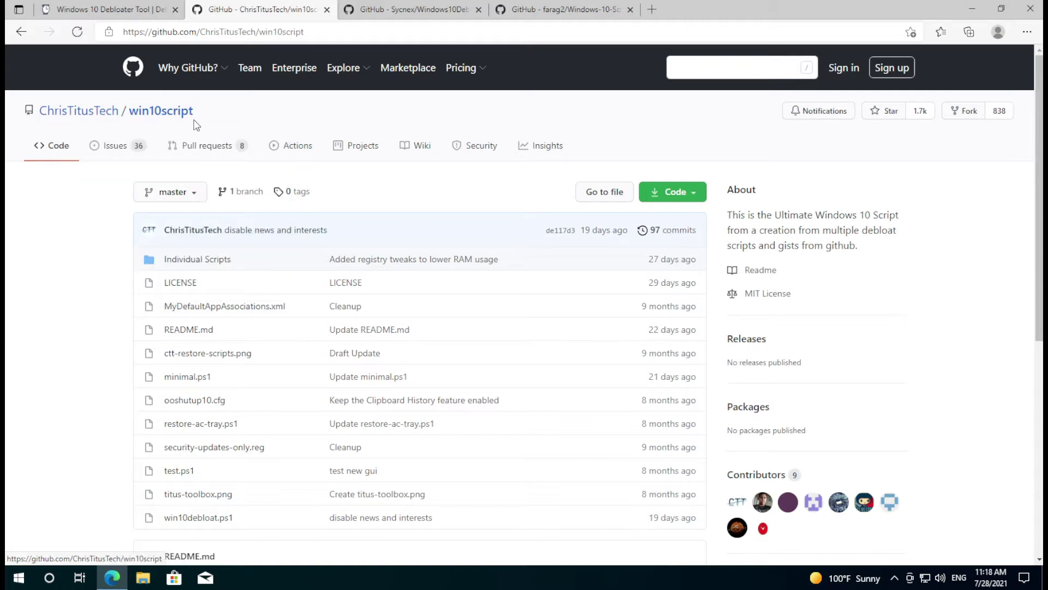
pyautogui.click(143, 16)
pyautogui.click(252, 13)
pyautogui.click(409, 9)
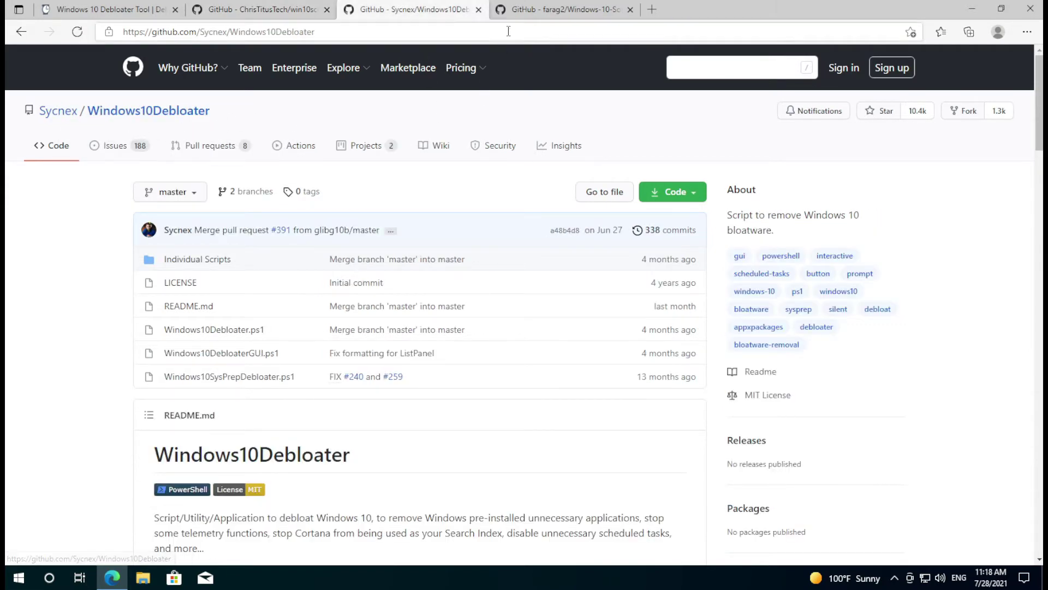
pyautogui.click(521, 9)
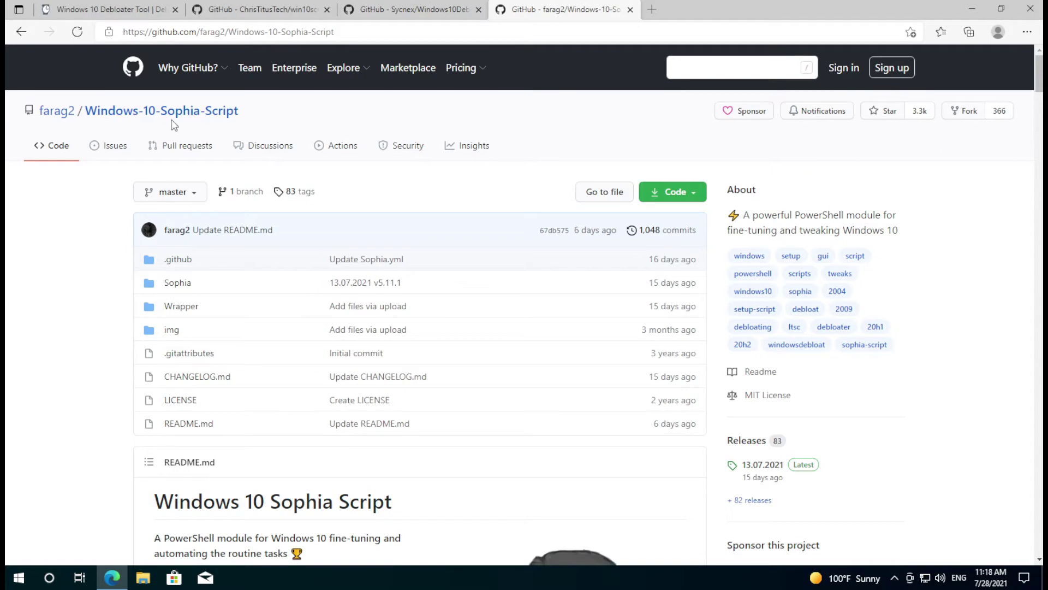
pyautogui.click(445, 11)
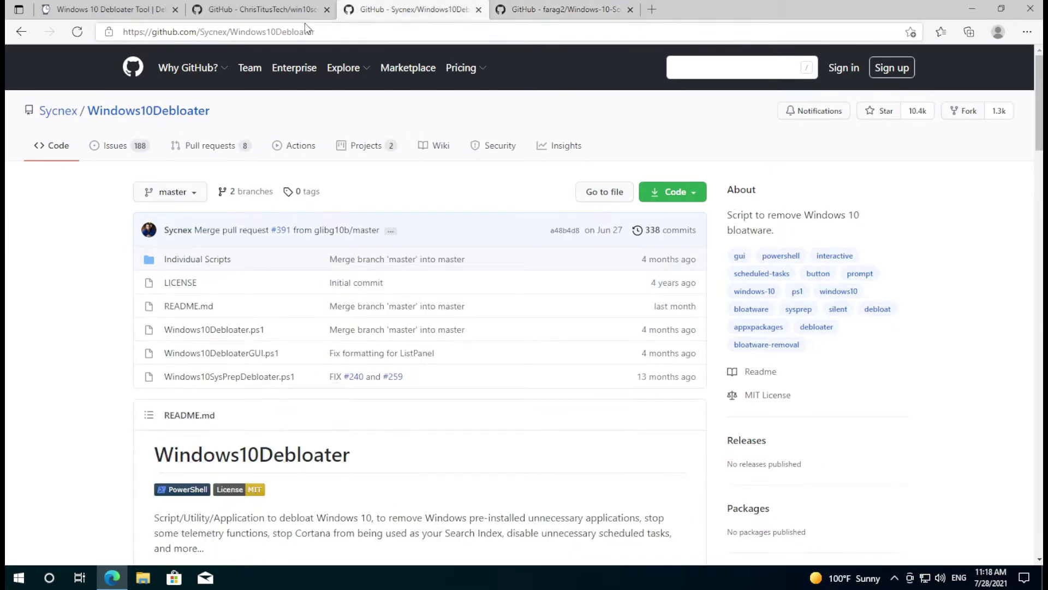
pyautogui.click(268, 11)
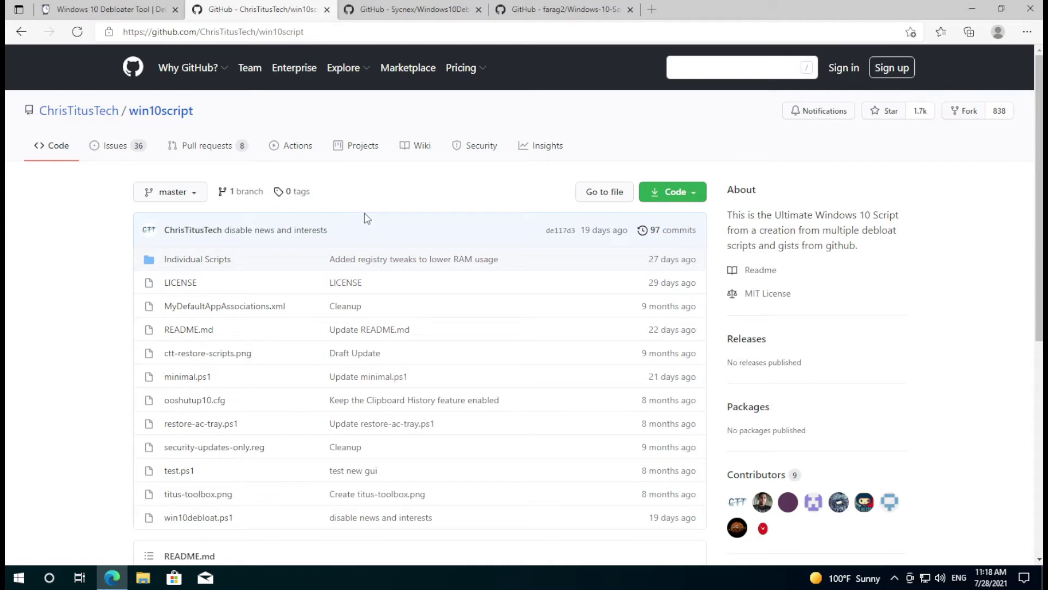
pyautogui.click(132, 13)
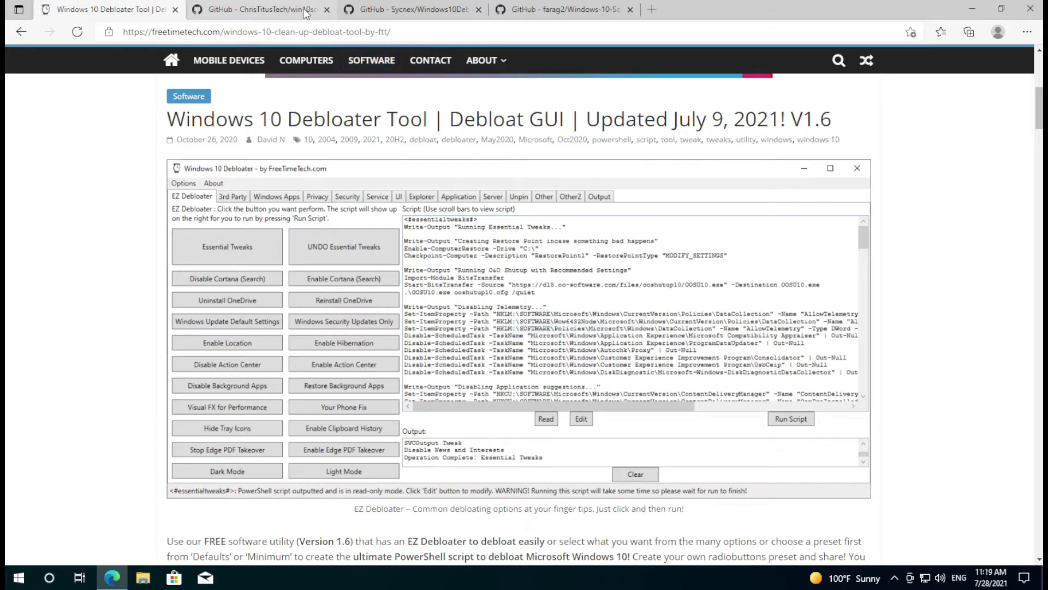
pyautogui.click(262, 10)
pyautogui.click(414, 9)
pyautogui.click(565, 9)
pyautogui.click(455, 12)
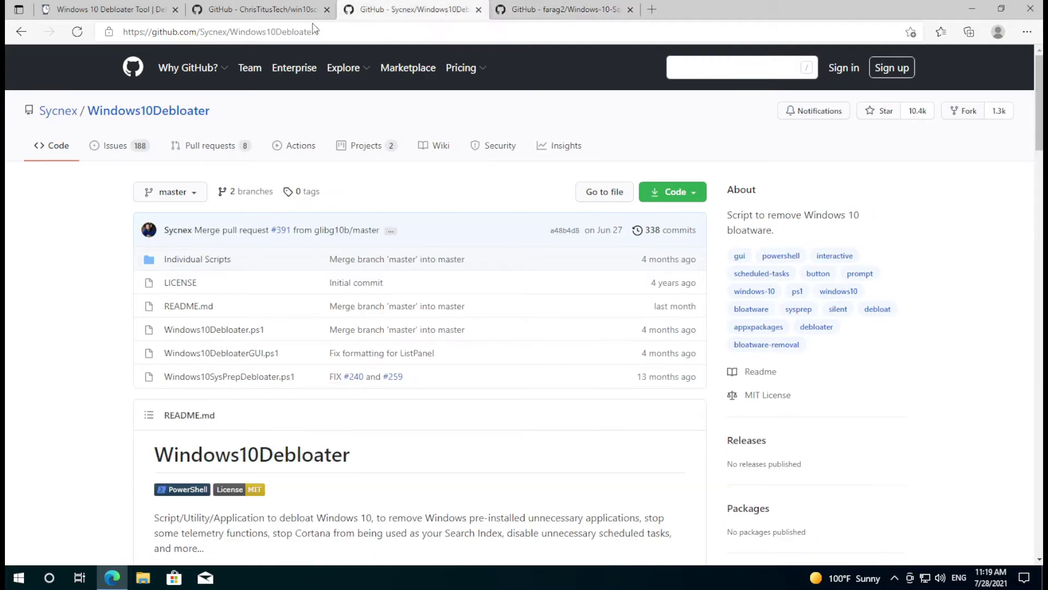
pyautogui.click(289, 11)
# Download Windows10DebloaterV16.zip from the download link on the FreeTimeTech Windows 10 Debloater Tool page.
pyautogui.click(136, 11)
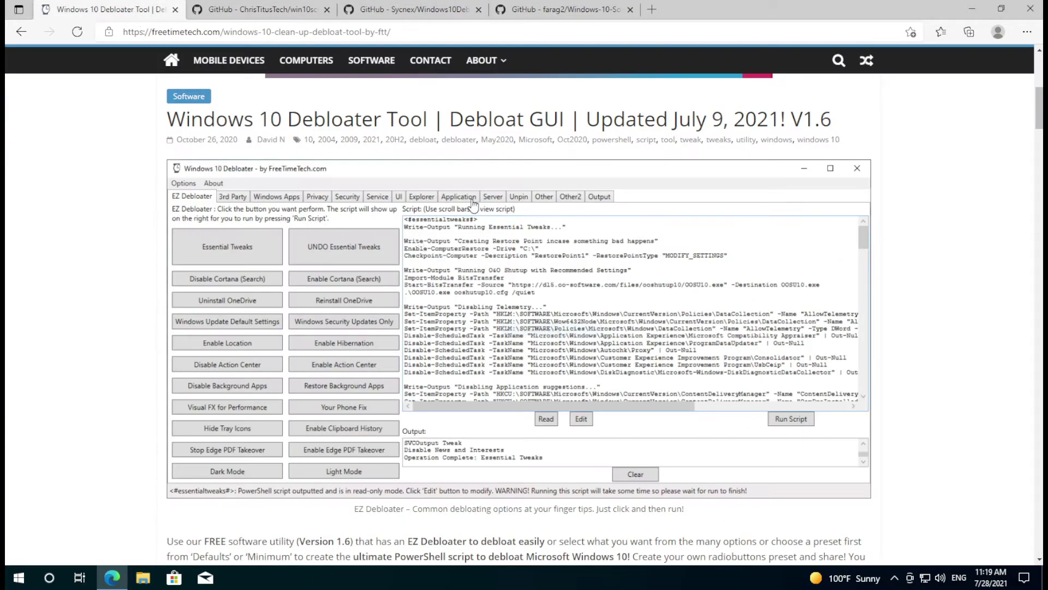
pyautogui.scroll(-15, 543, 280)
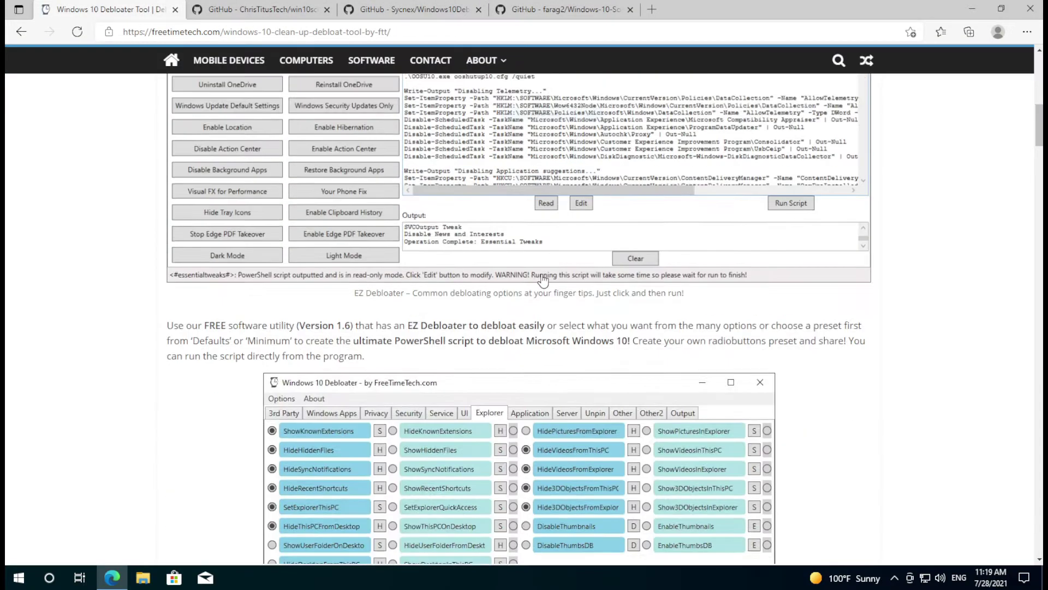
pyautogui.scroll(-10, 543, 279)
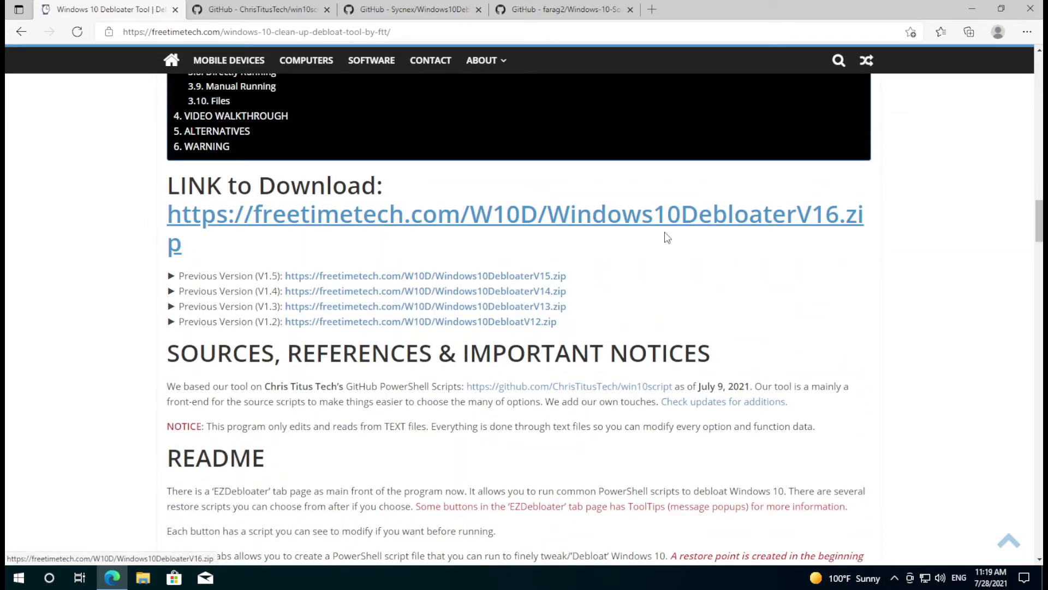
pyautogui.click(776, 221)
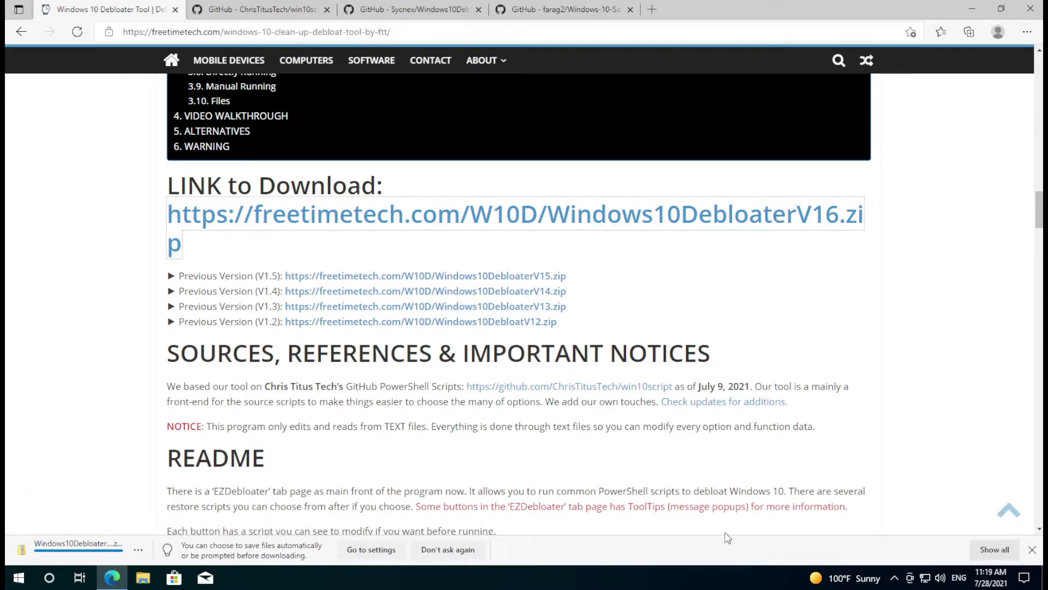
# Show the downloaded Windows10DebloaterV16 archive in its folder and extract all its files into the Downloads folder.
pyautogui.click(1002, 552)
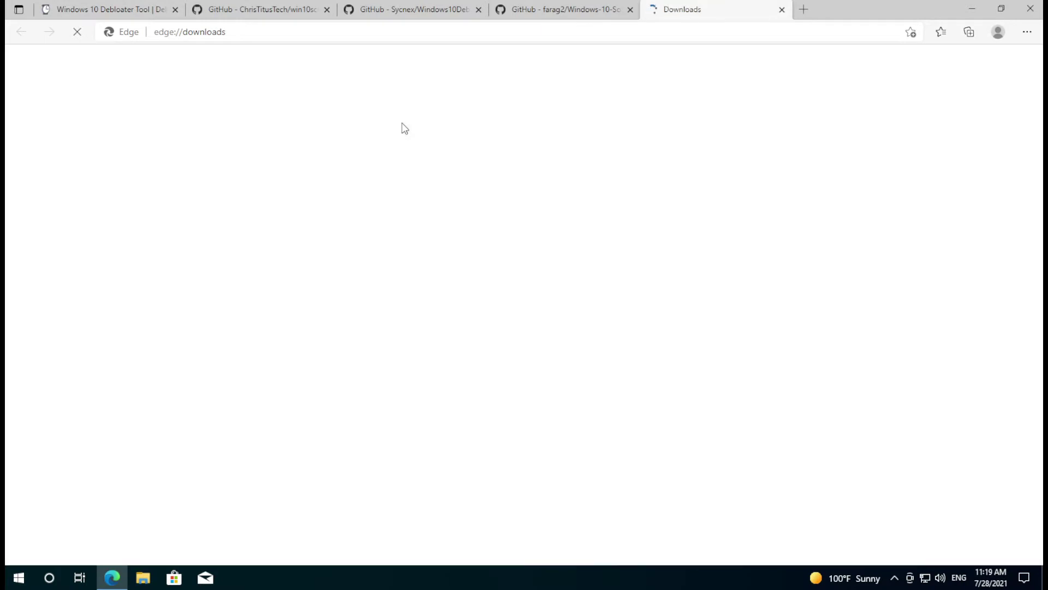
pyautogui.click(295, 160)
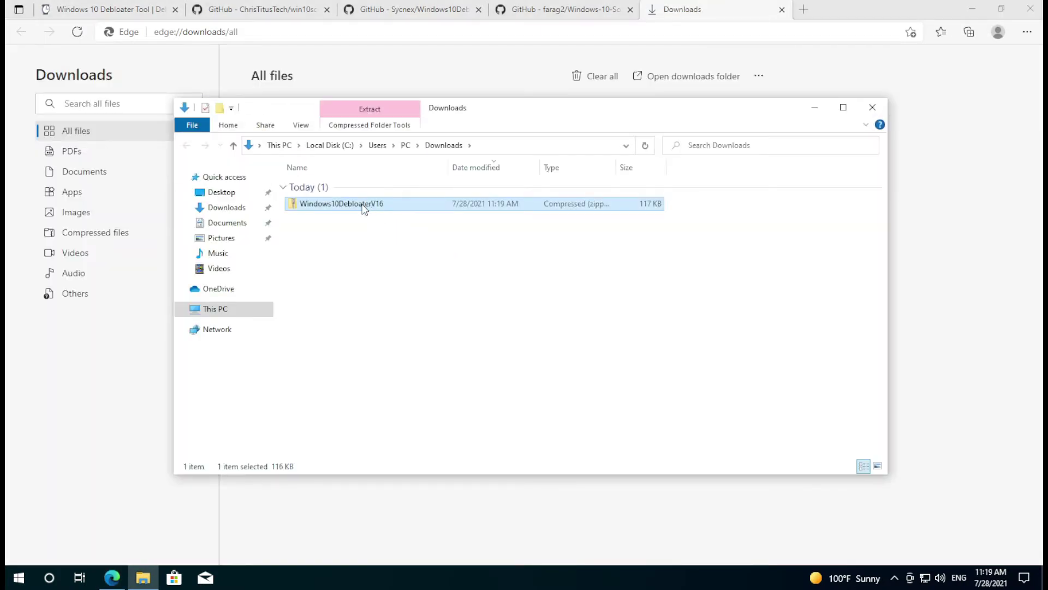
pyautogui.rightClick(362, 204)
pyautogui.click(402, 246)
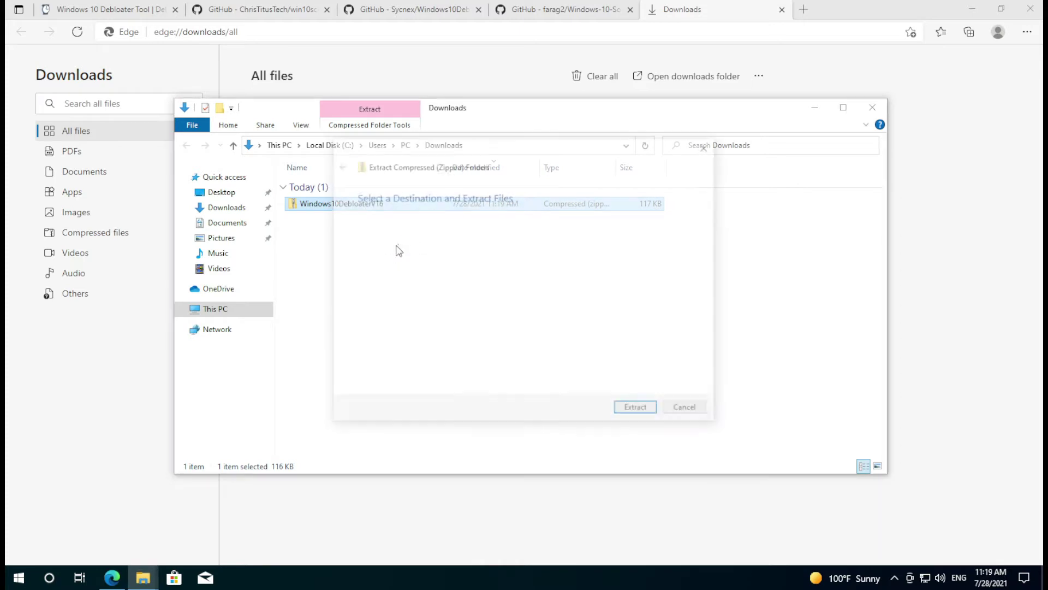
pyautogui.click(639, 411)
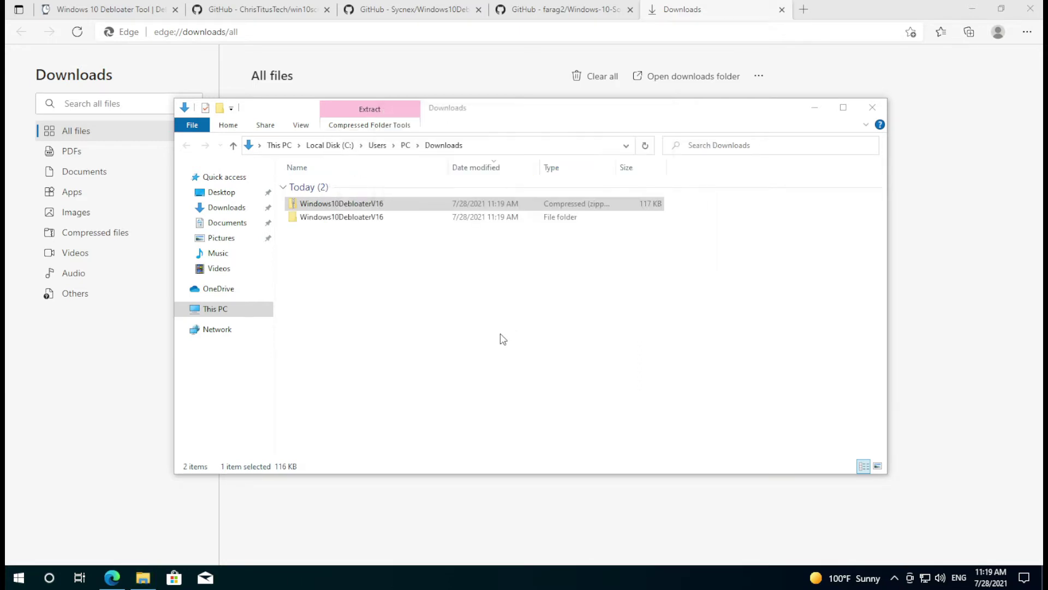
# Open the inner Windows10DebloaterV16 folder that holds the extracted program files.
pyautogui.click(374, 213)
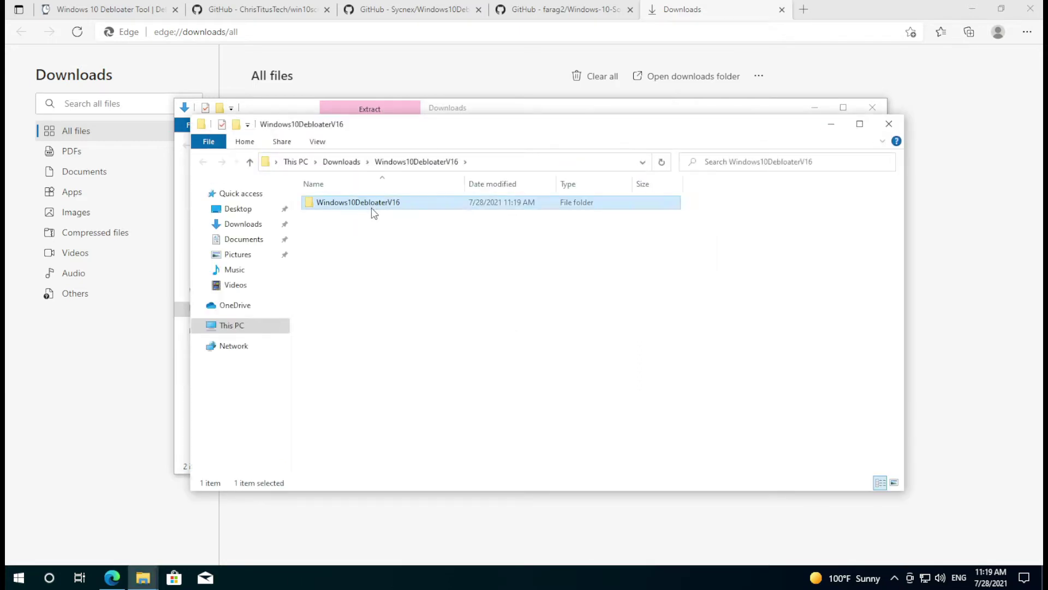
pyautogui.doubleClick(364, 204)
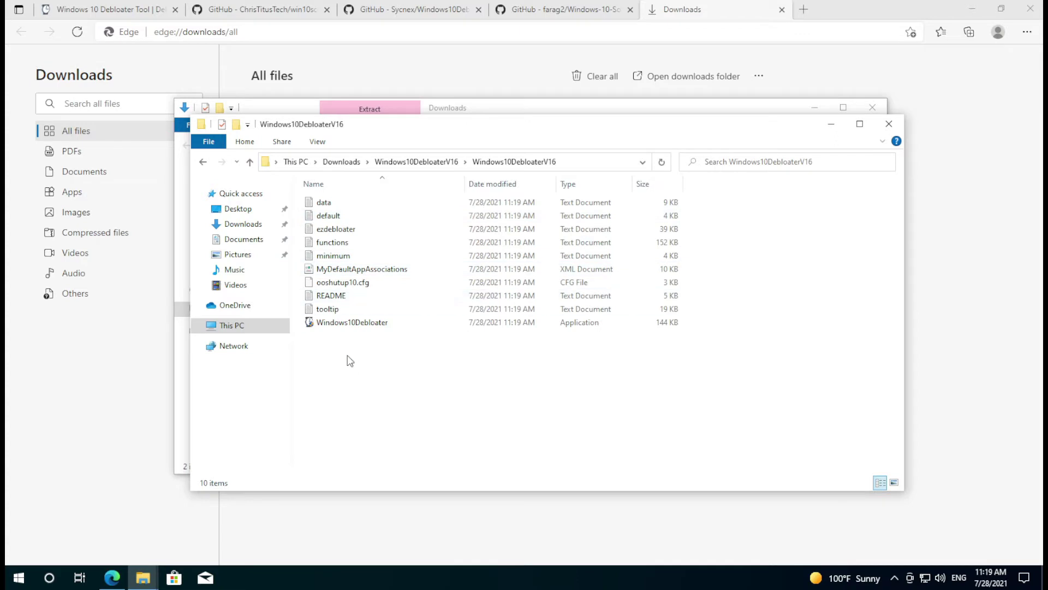
pyautogui.click(360, 325)
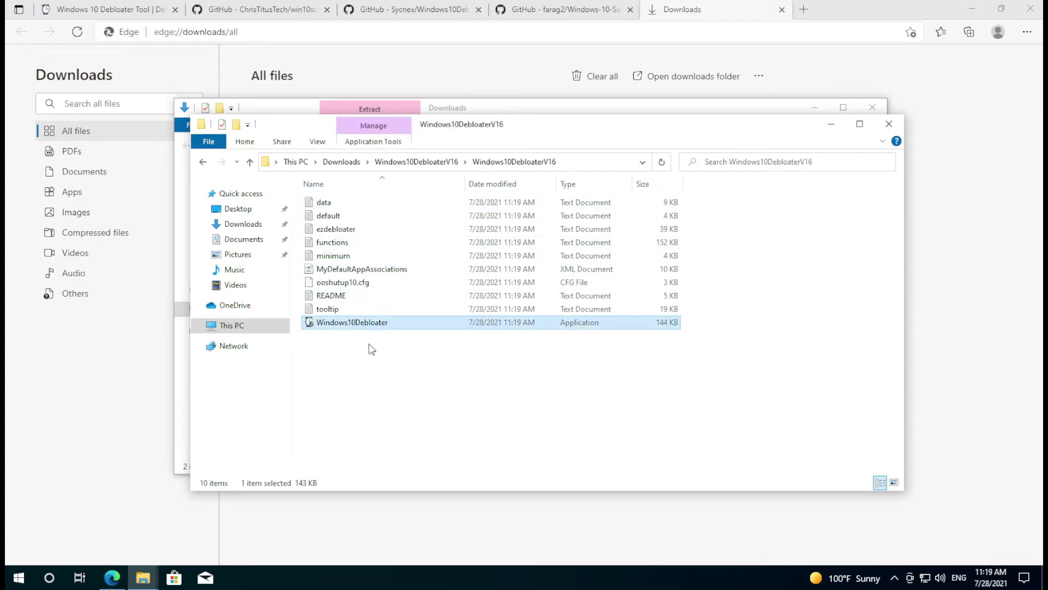
pyautogui.click(338, 256)
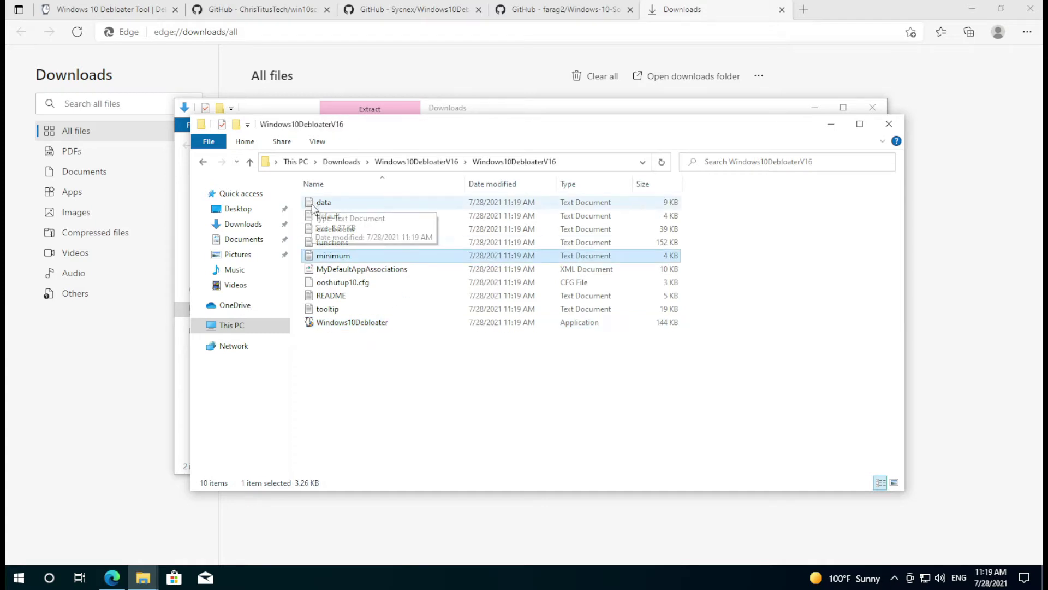
# Read through the option lists in the data text file, from third-party apps to the application section, and close it.
pyautogui.doubleClick(315, 203)
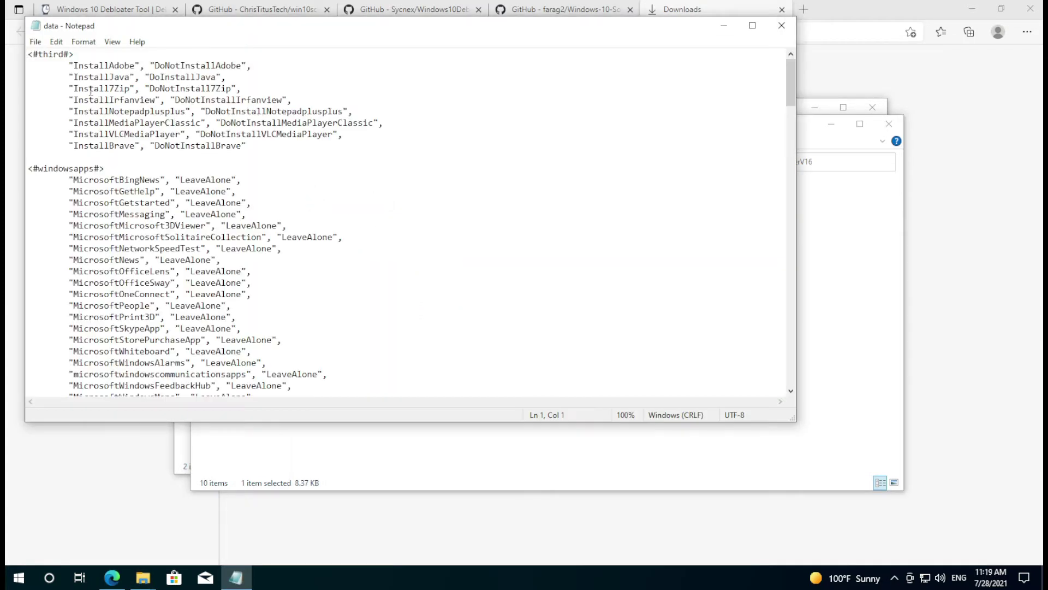
pyautogui.scroll(-20, 67, 67)
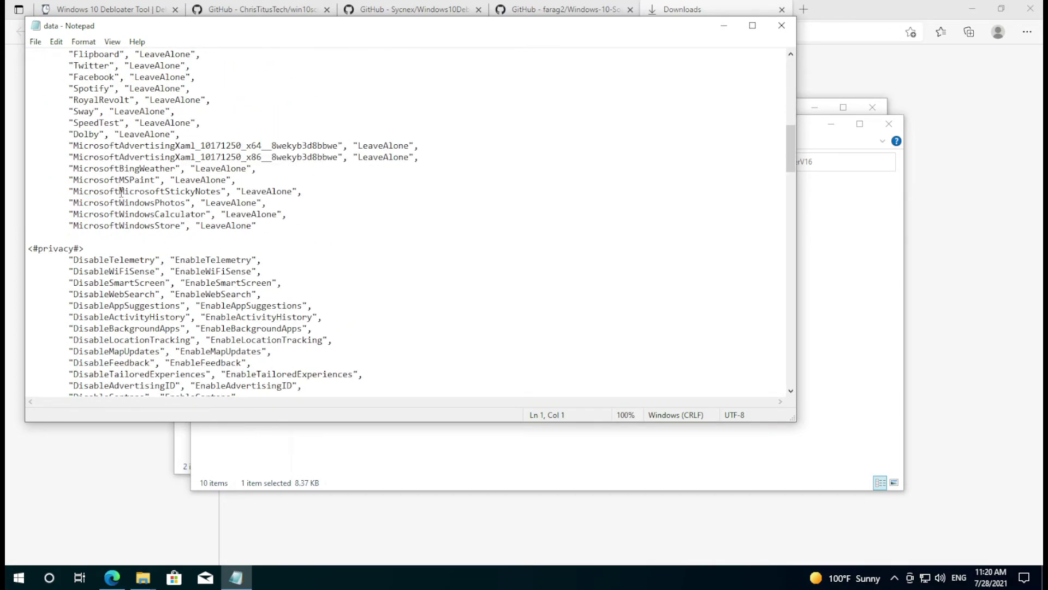
pyautogui.scroll(-20, 122, 194)
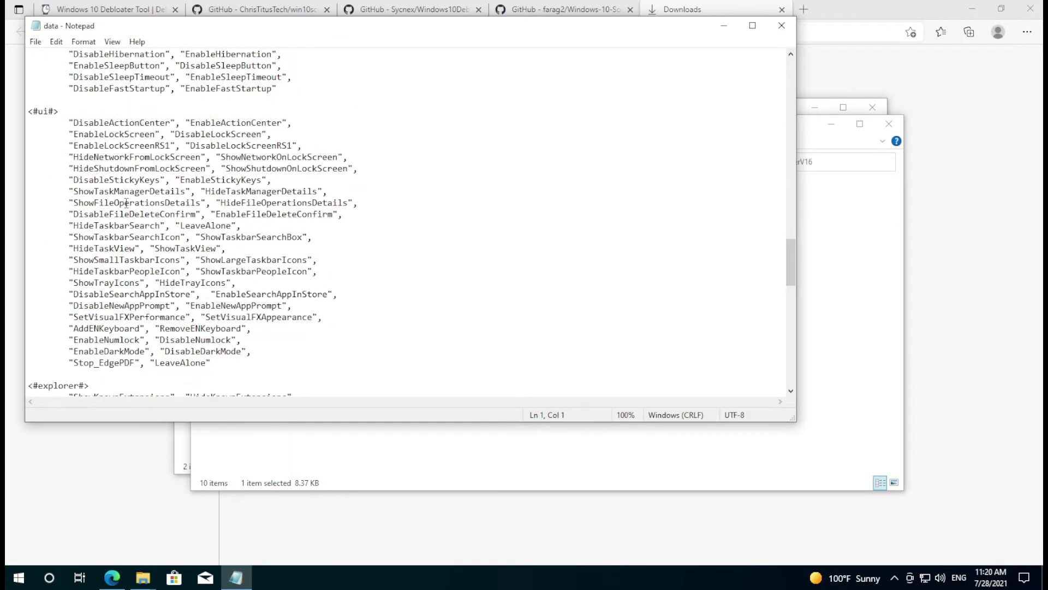
pyautogui.scroll(-10, 141, 257)
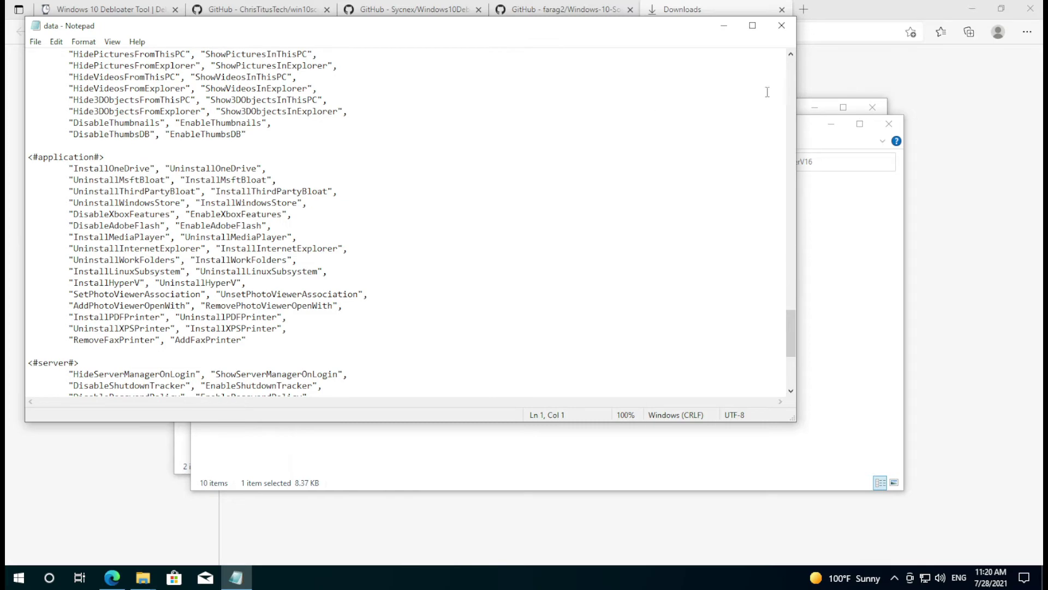
pyautogui.click(784, 26)
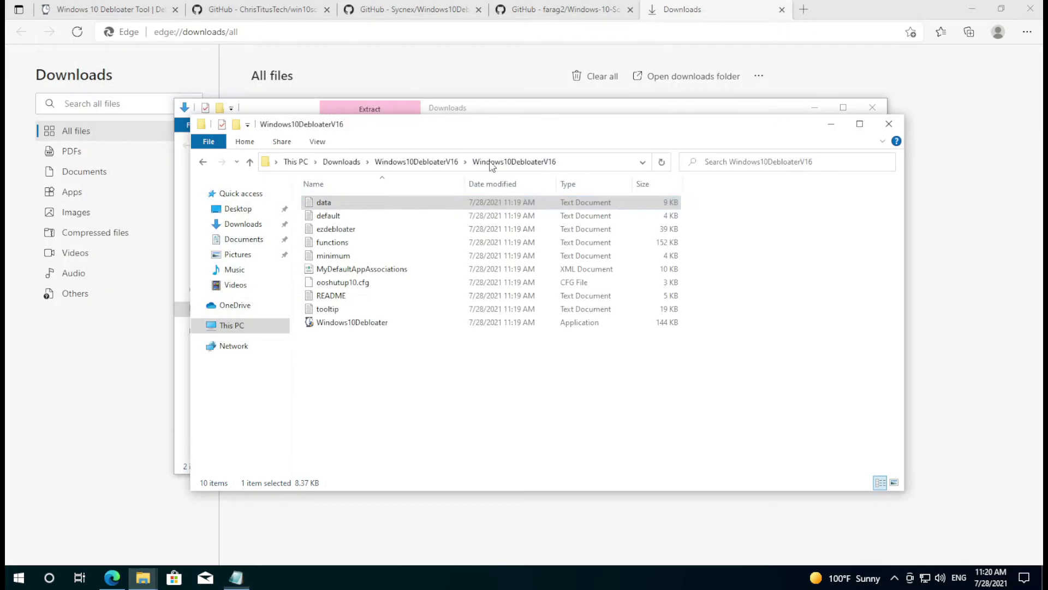
# Launch the Windows10Debloater application, choosing to run it anyway despite the SmartScreen warning and granting it elevated permission.
pyautogui.click(344, 284)
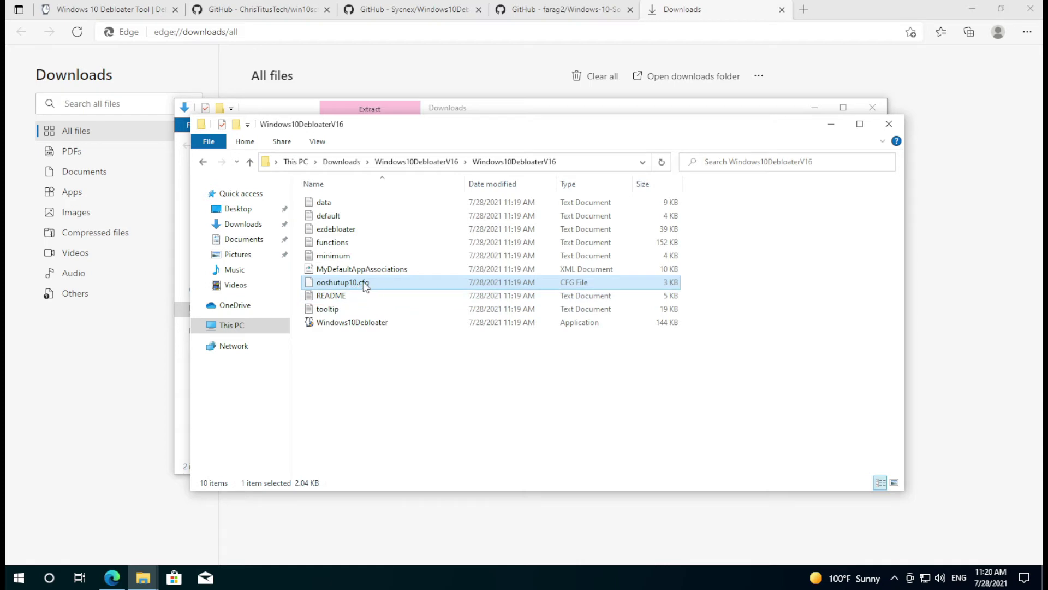
pyautogui.click(371, 326)
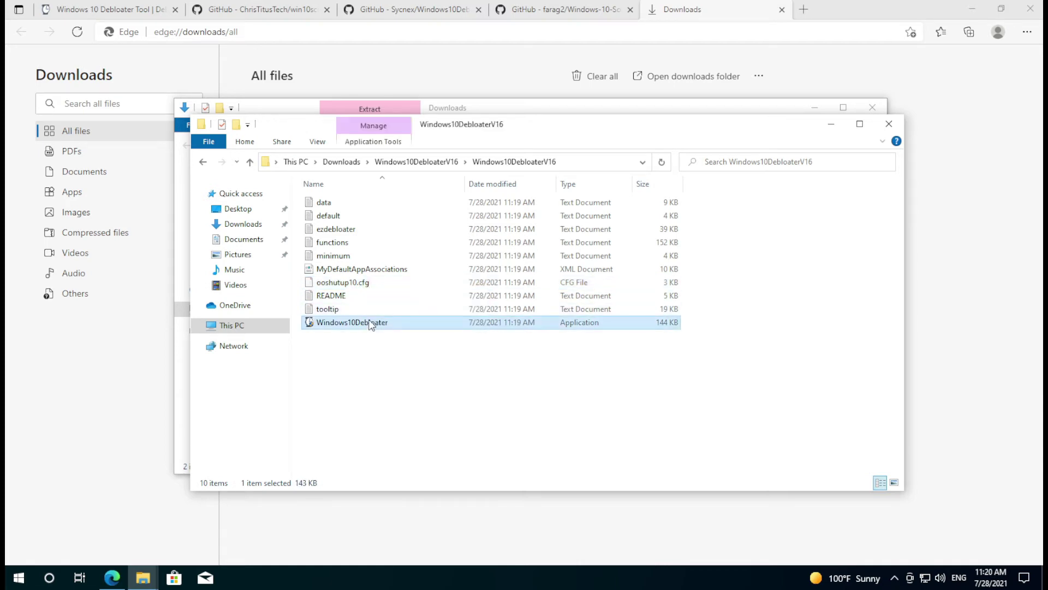
pyautogui.click(352, 283)
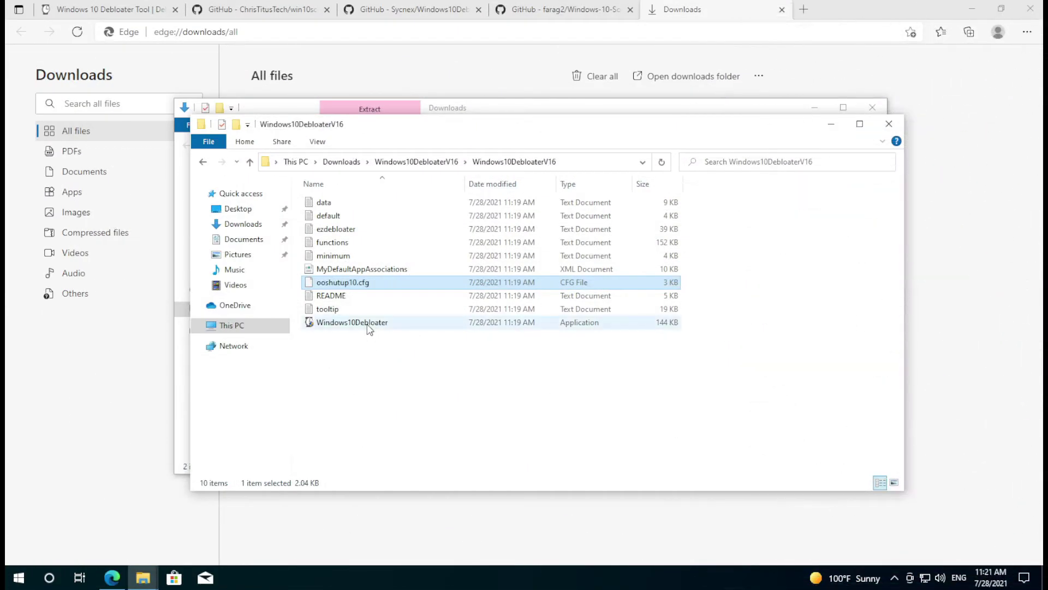
pyautogui.click(369, 326)
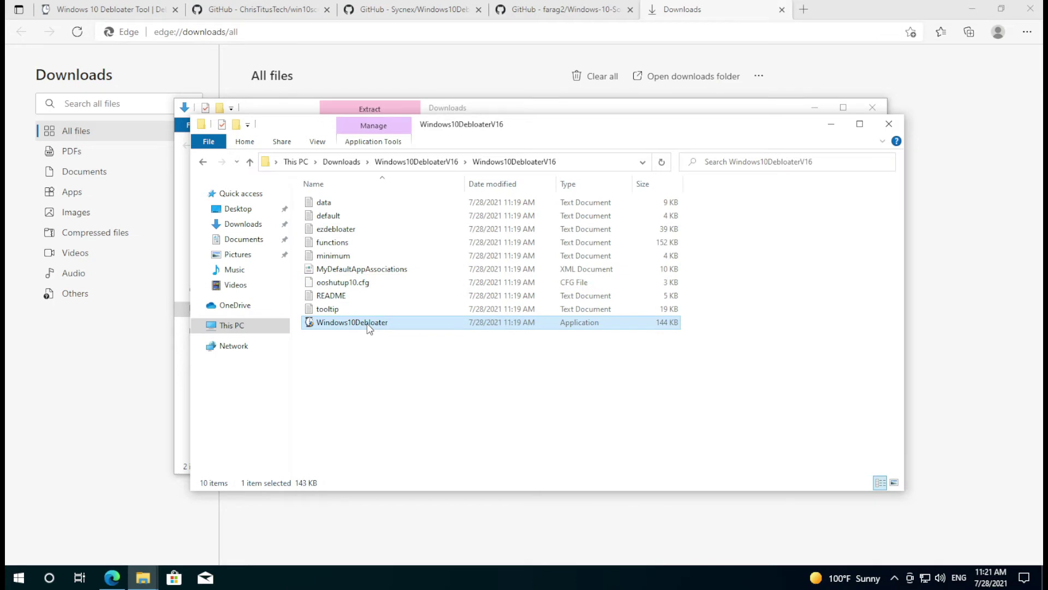
pyautogui.doubleClick(369, 327)
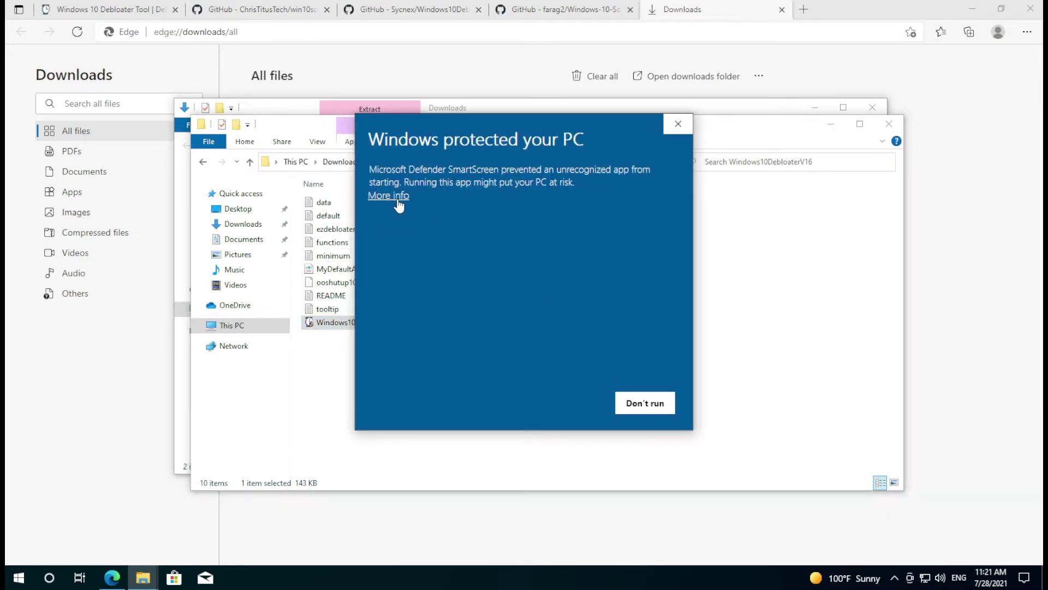
pyautogui.click(397, 196)
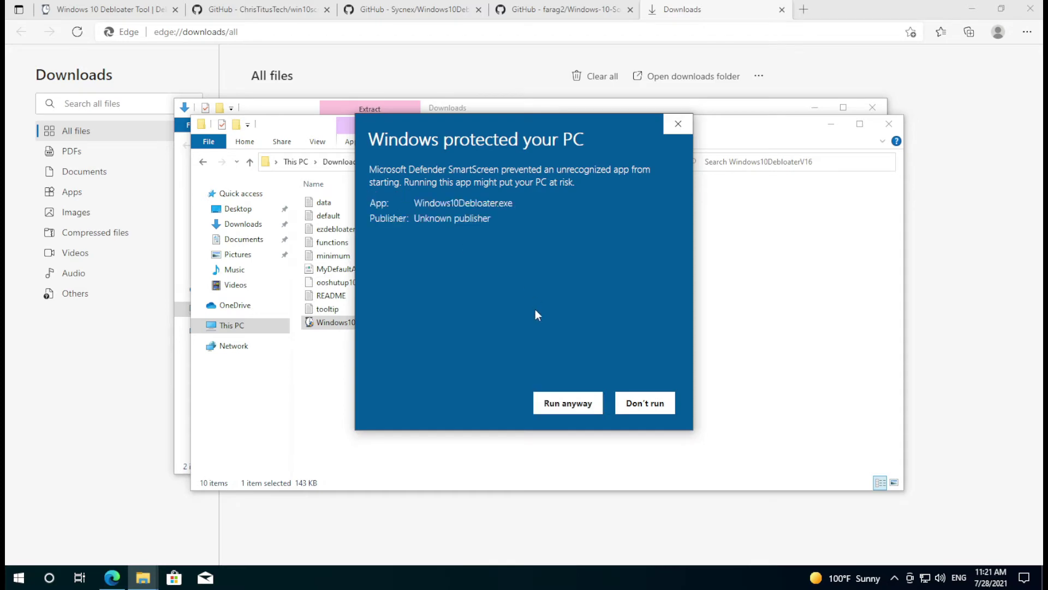
pyautogui.click(568, 404)
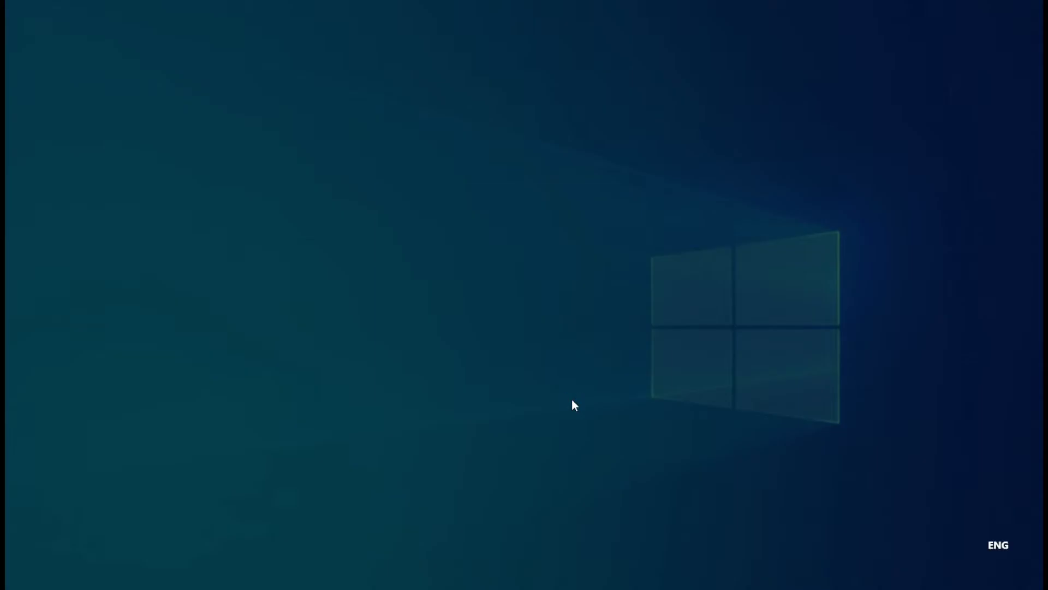
pyautogui.click(484, 379)
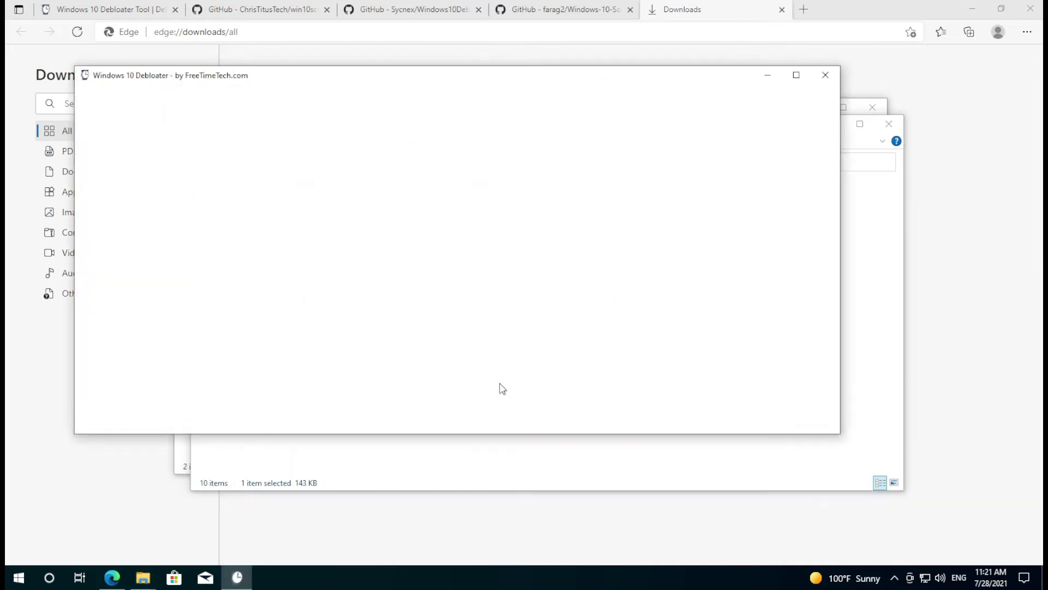
# Minimize the browser and close the File Explorer windows so only the debloater window remains on the desktop.
pyautogui.click(972, 9)
pyautogui.moveTo(847, 96); pyautogui.dragTo(812, 134)
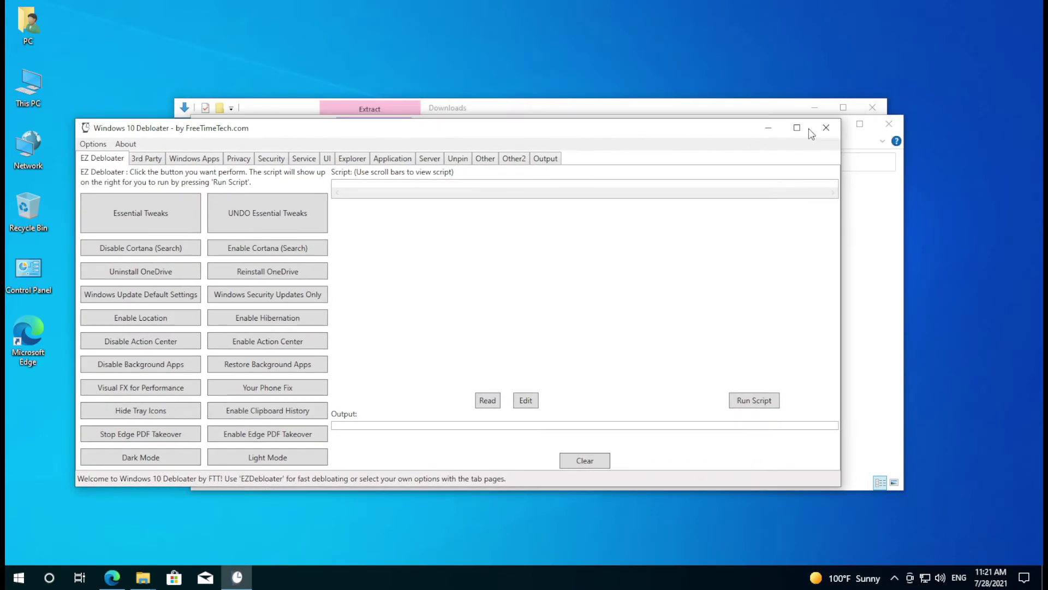
pyautogui.click(900, 247)
pyautogui.click(889, 123)
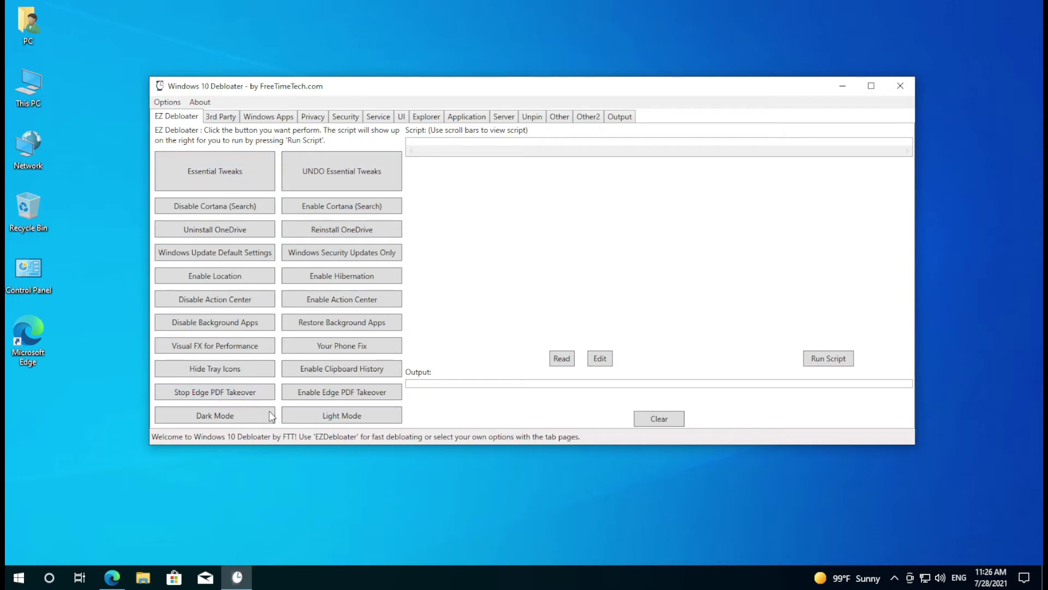
# Select InstallAdobe, InstallJava, InstallMediaPlayerClassic and InstallBrave among the 3rd Party options.
pyautogui.click(221, 117)
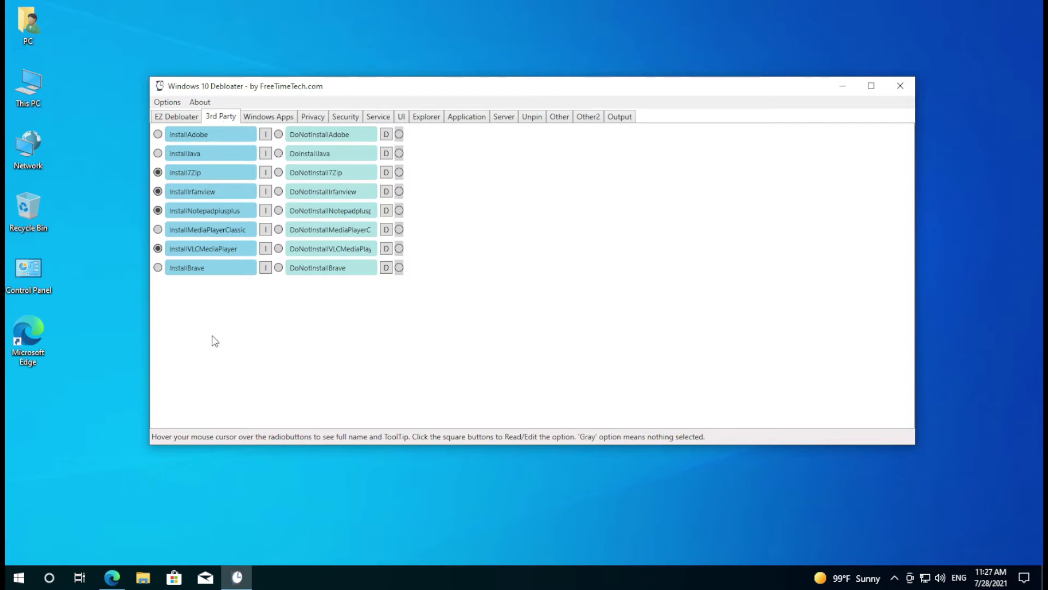
pyautogui.click(157, 134)
pyautogui.click(158, 154)
pyautogui.click(158, 231)
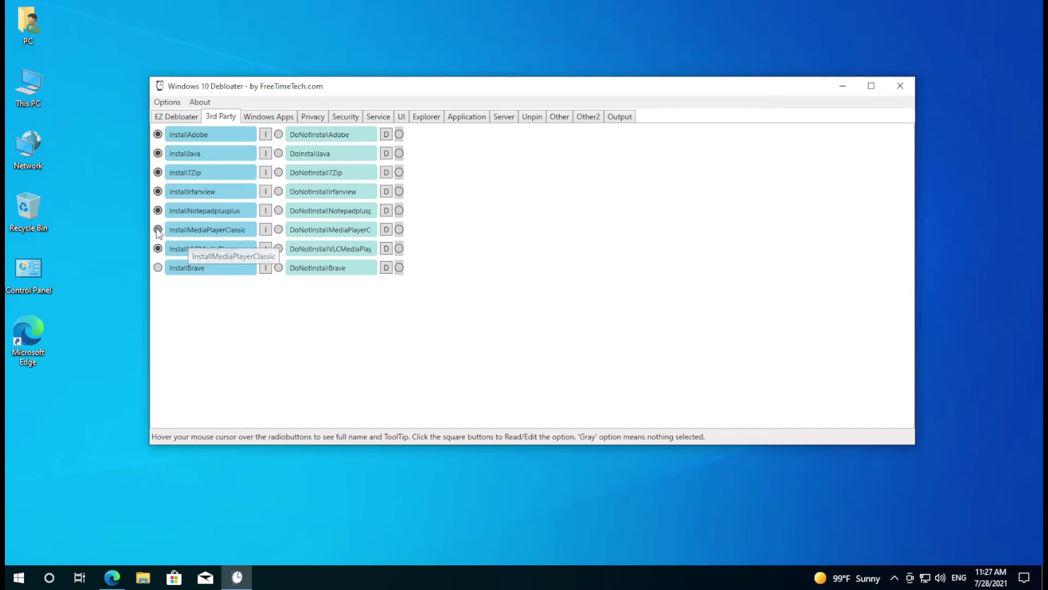
pyautogui.click(158, 268)
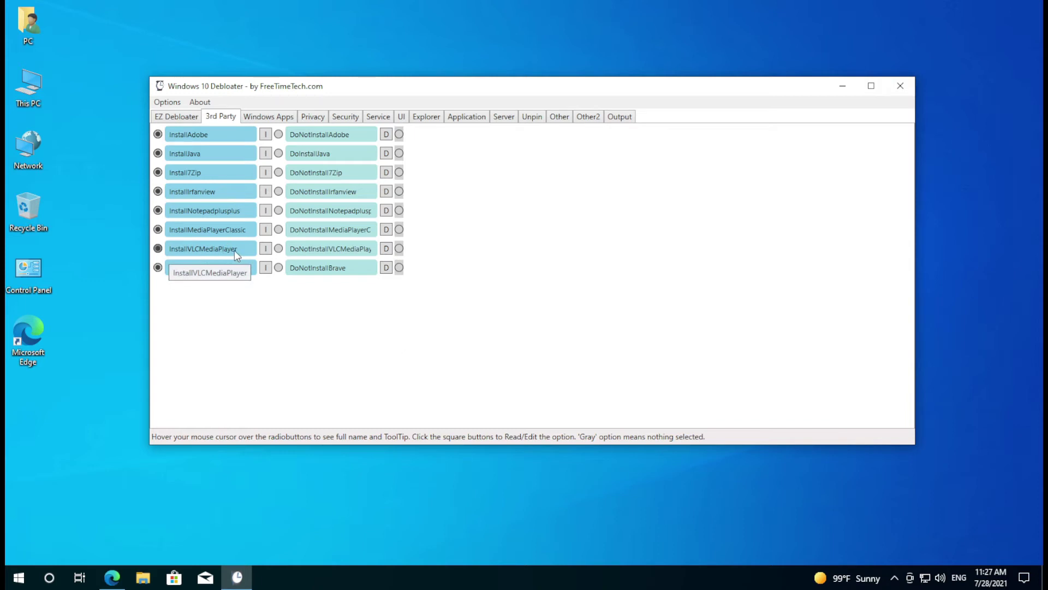
# Load the Default preset, then clear all selections, checking the Windows Apps and Privacy options.
pyautogui.click(162, 103)
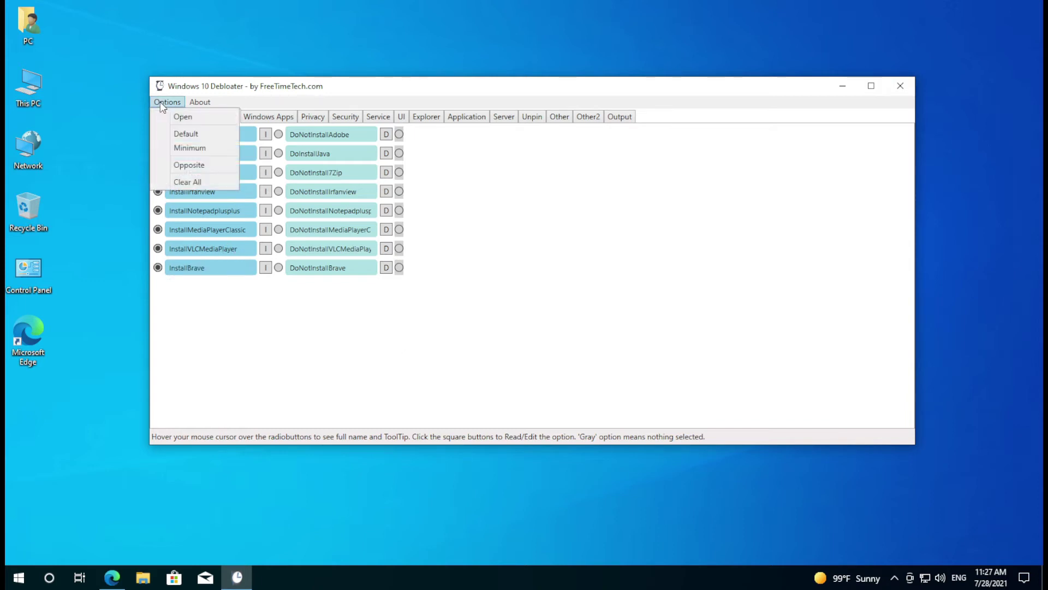
pyautogui.click(186, 139)
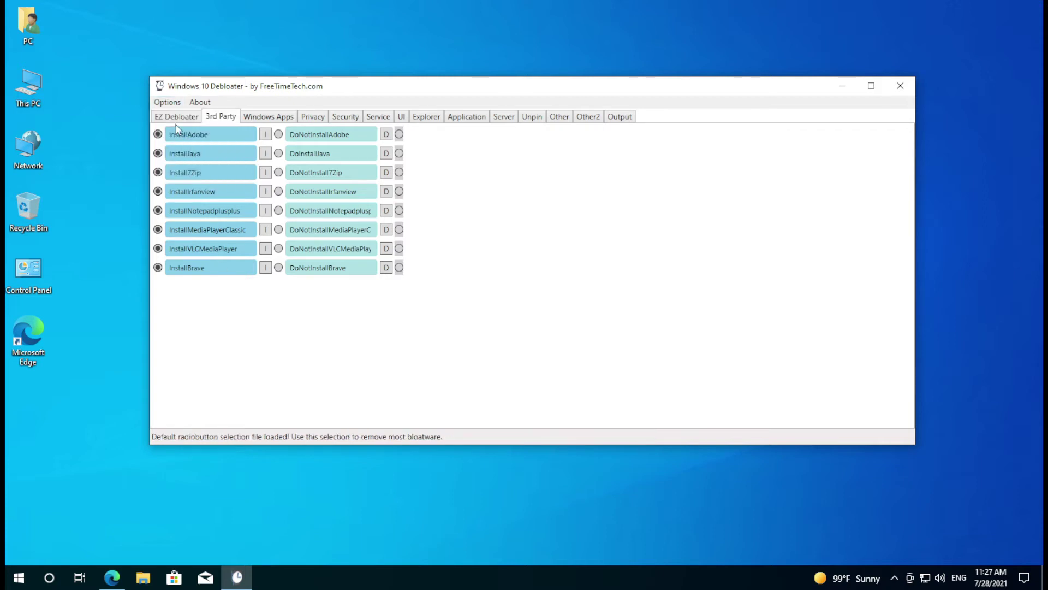
pyautogui.click(166, 103)
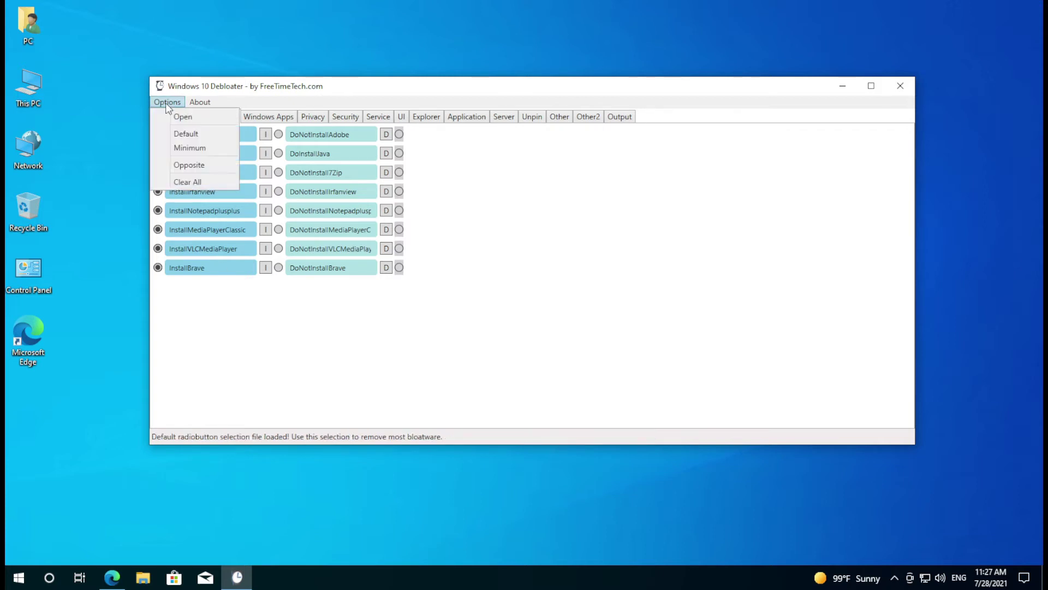
pyautogui.click(191, 182)
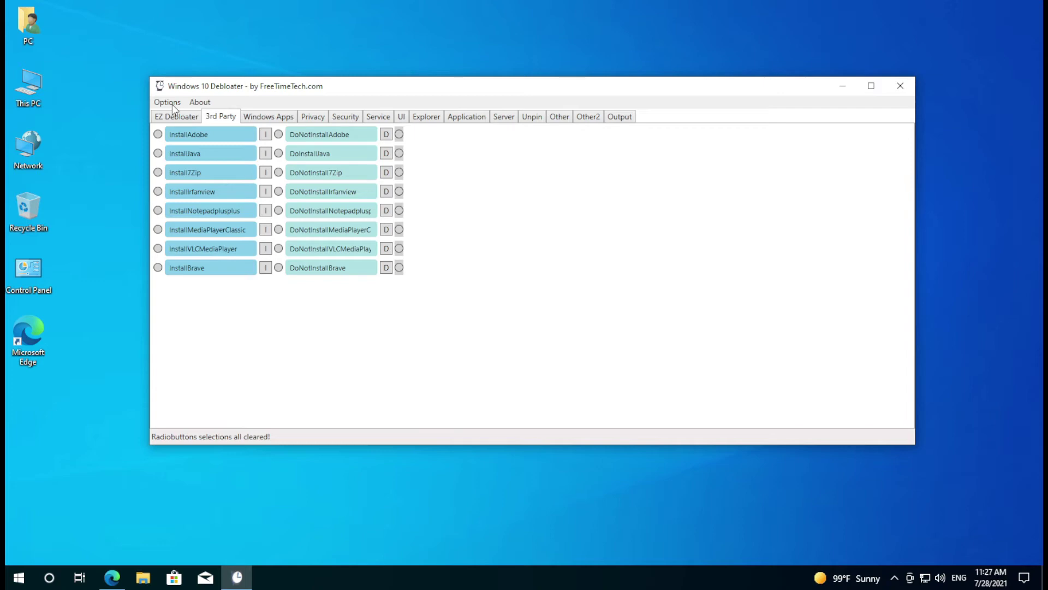
pyautogui.click(268, 116)
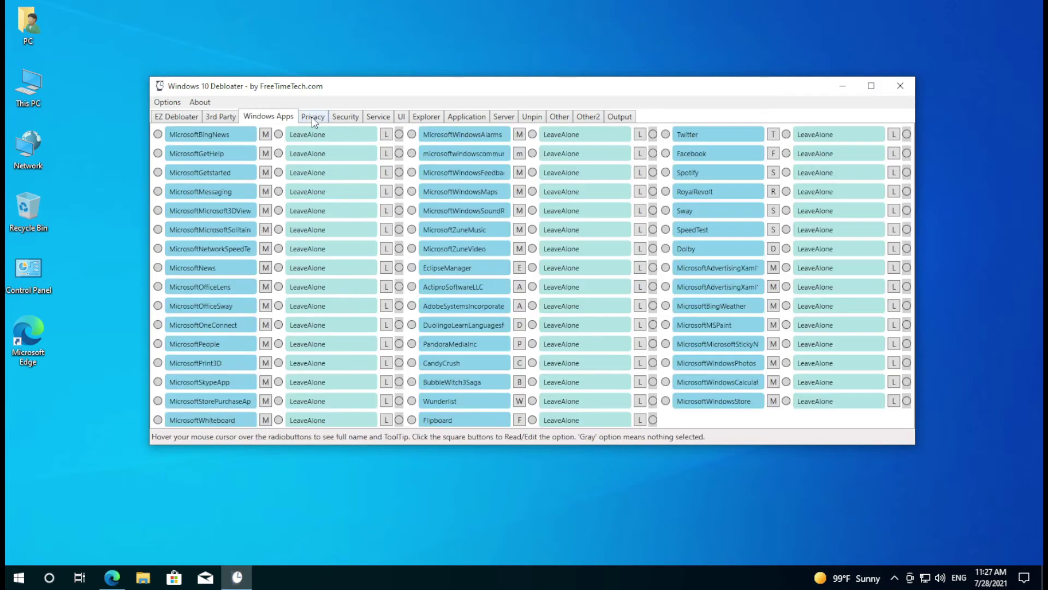
pyautogui.click(312, 117)
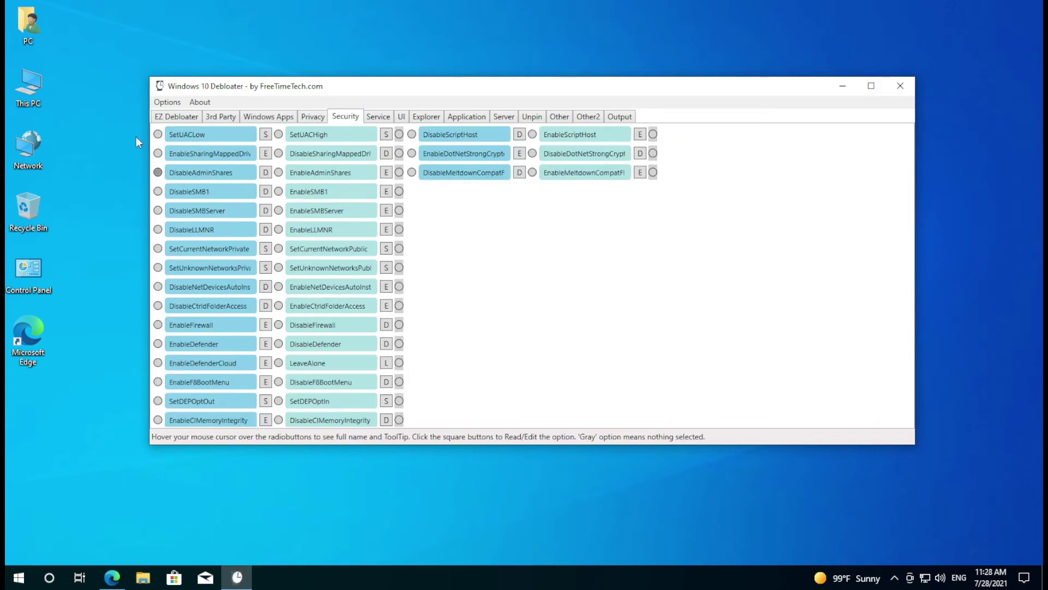
# Load the Default preset while viewing the 3rd Party options, then replace it with the Minimum preset.
pyautogui.click(223, 116)
pyautogui.click(167, 103)
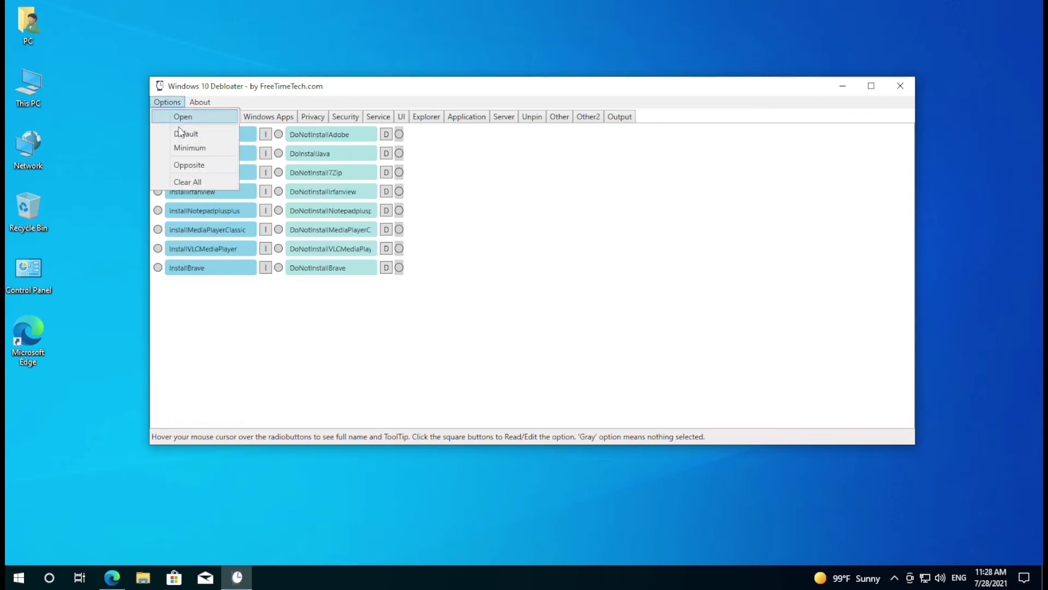
pyautogui.click(182, 135)
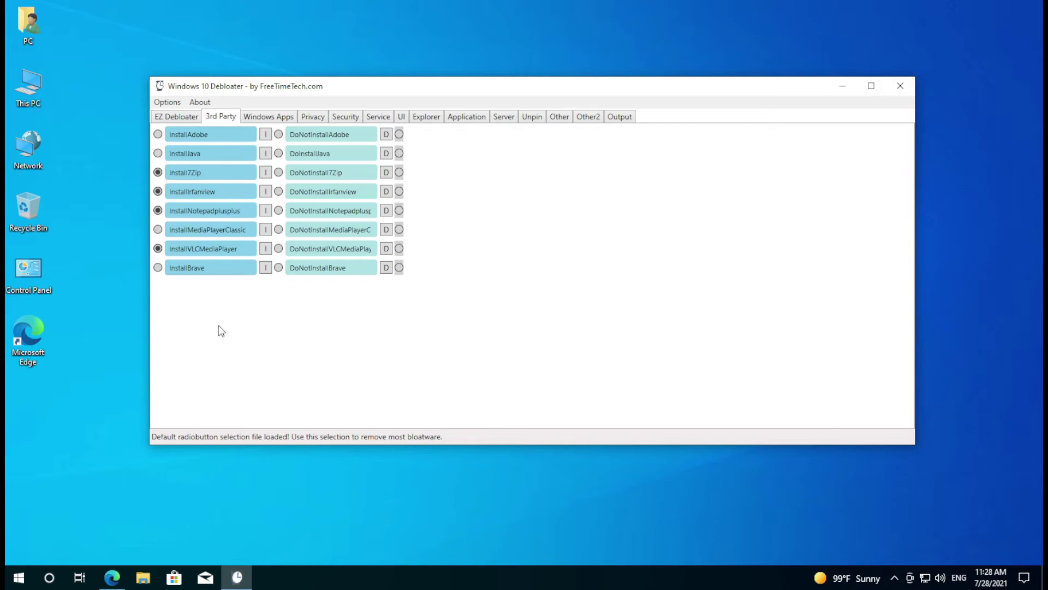
pyautogui.click(173, 103)
pyautogui.click(182, 154)
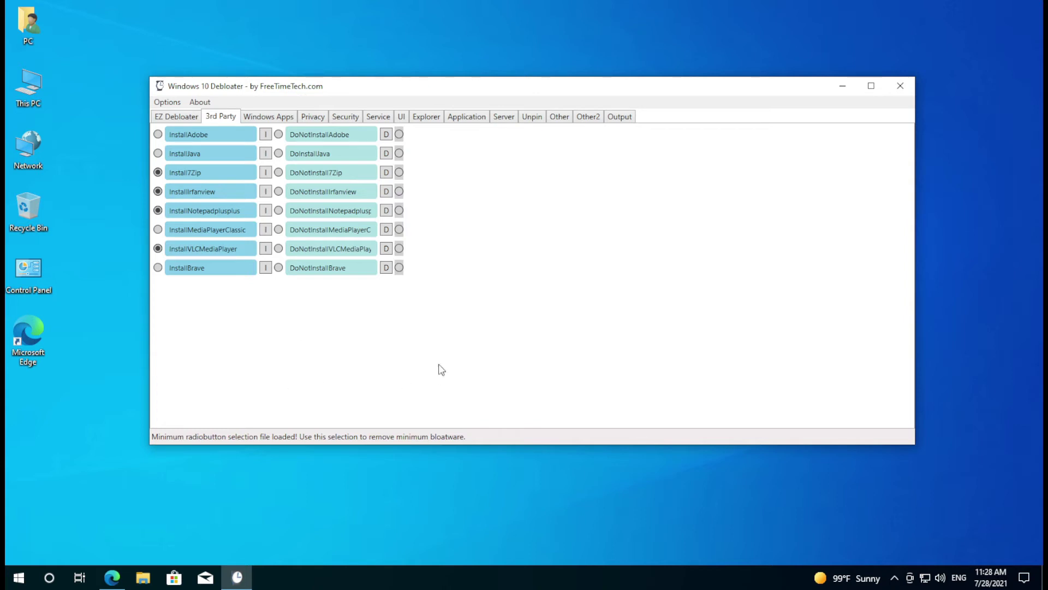
# Check the 3rd Party, Windows Apps and Privacy options and load the Default preset again.
pyautogui.click(179, 117)
pyautogui.click(221, 119)
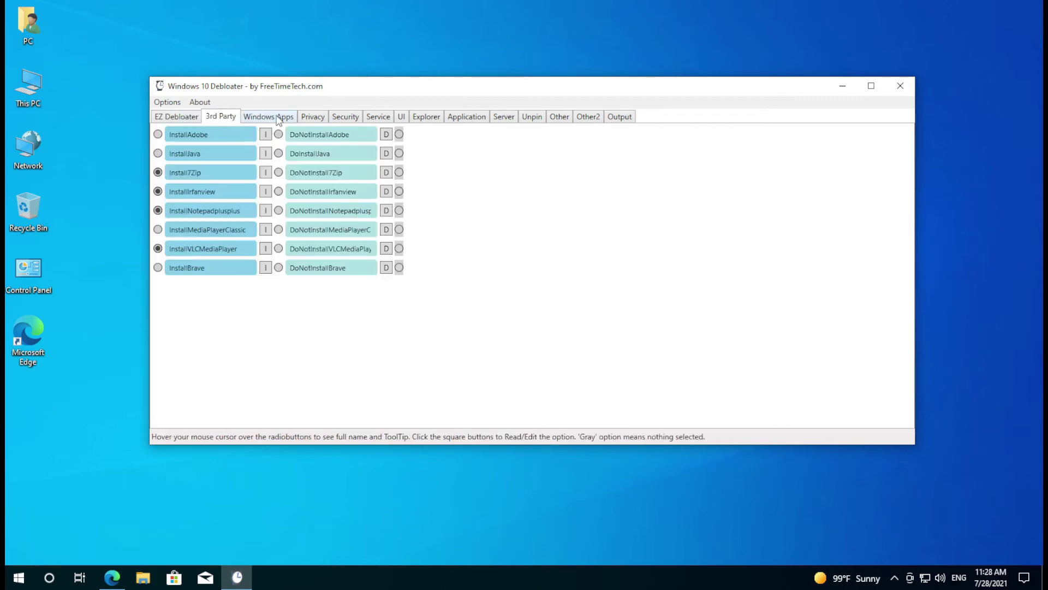
pyautogui.click(278, 119)
pyautogui.click(313, 119)
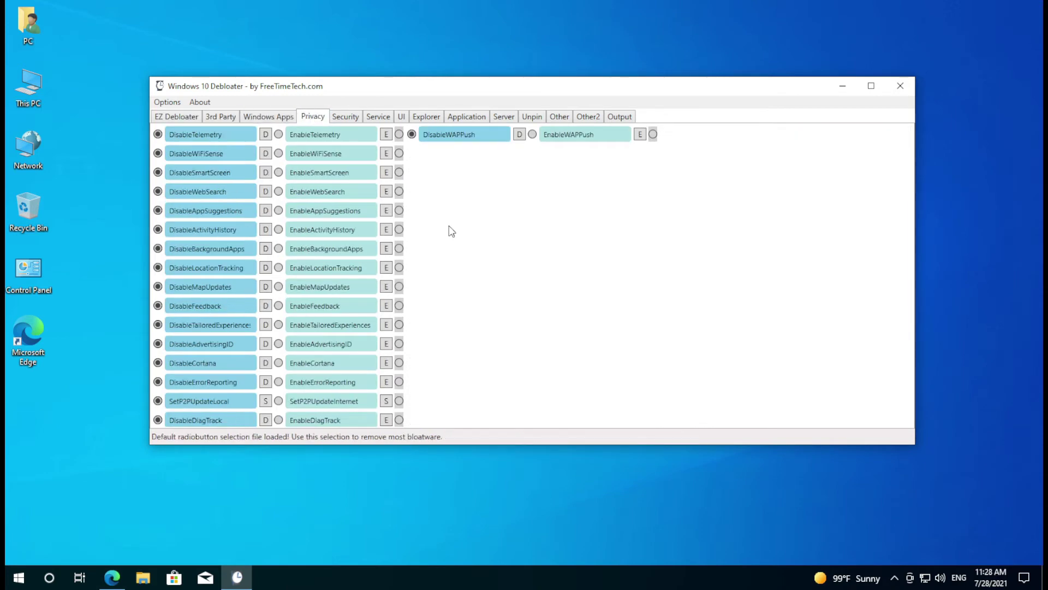
pyautogui.click(167, 102)
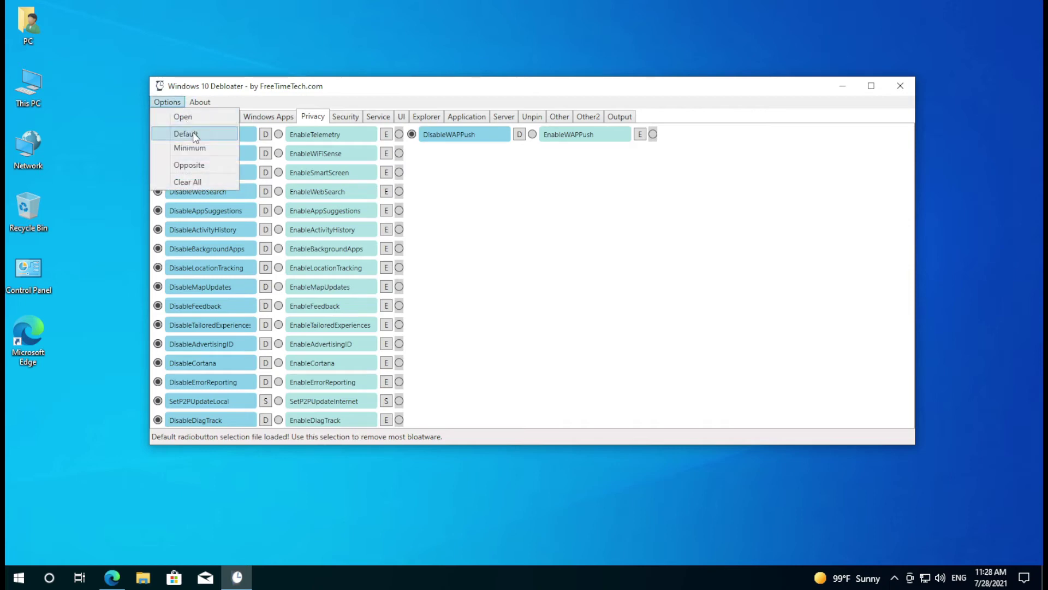
pyautogui.click(195, 135)
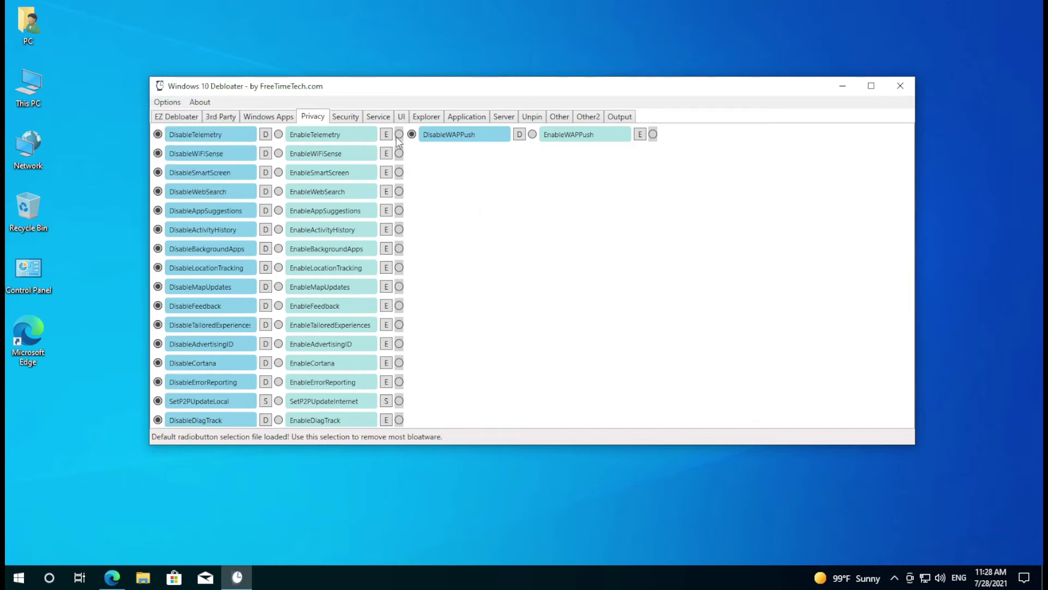
# Review which options are selected under Security, Service, UI, Explorer, 3rd Party, Windows Apps and Privacy.
pyautogui.click(344, 116)
pyautogui.click(378, 117)
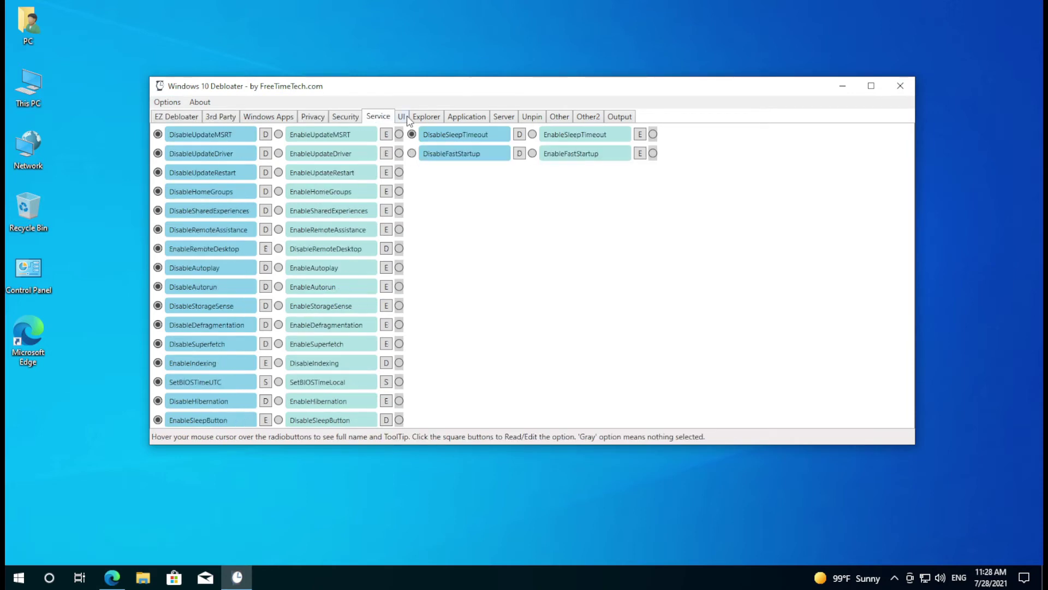
pyautogui.click(401, 116)
pyautogui.click(425, 116)
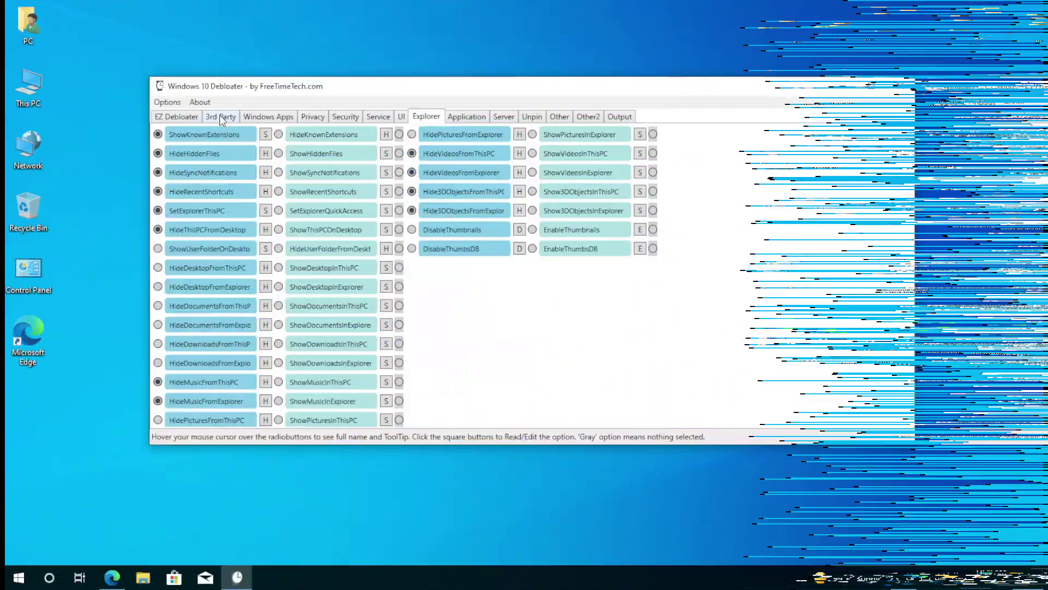
pyautogui.click(220, 116)
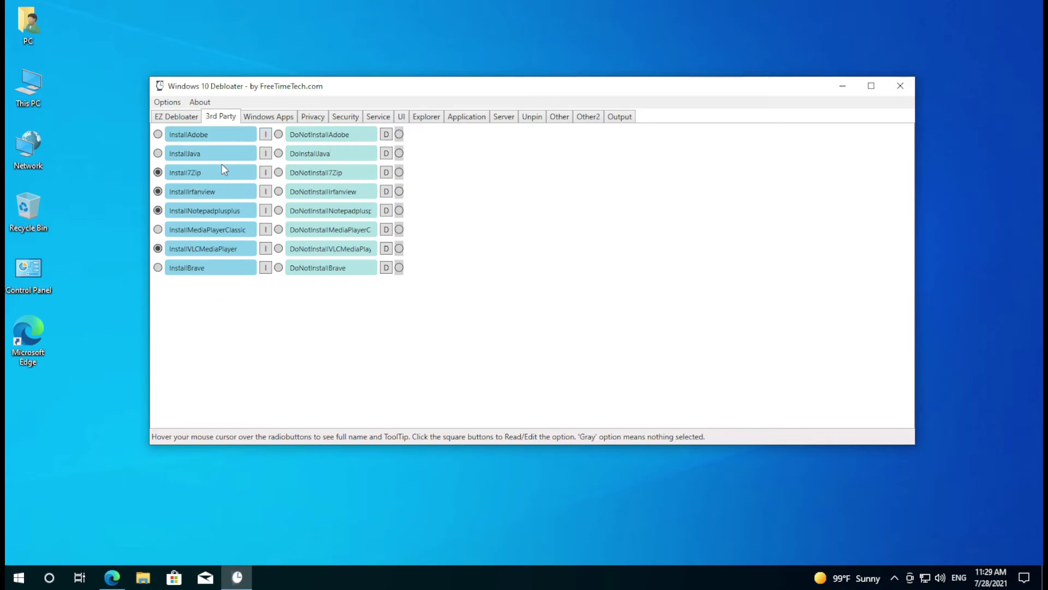
pyautogui.click(278, 117)
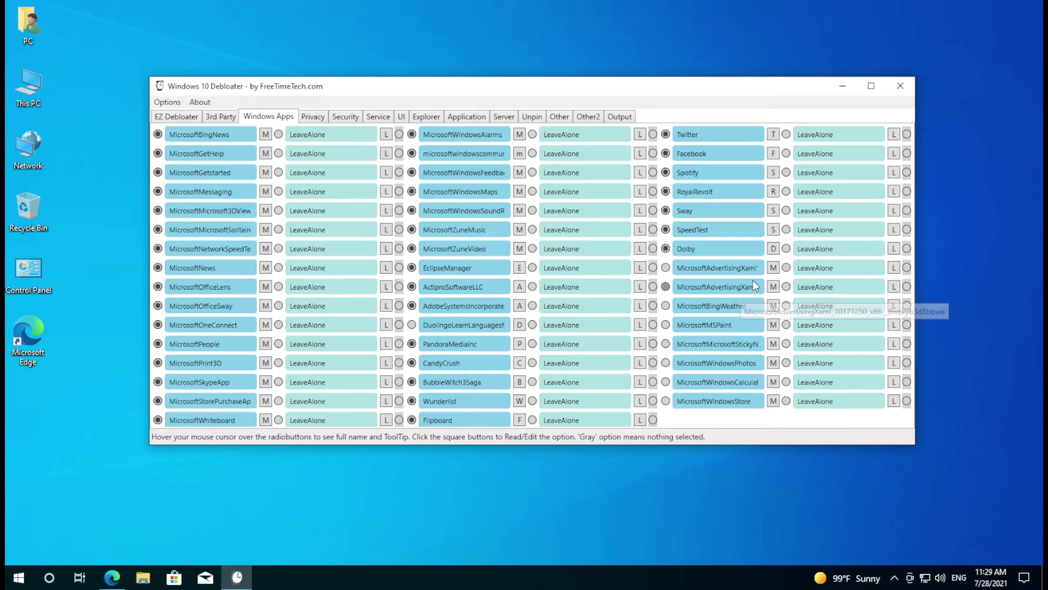
pyautogui.click(313, 117)
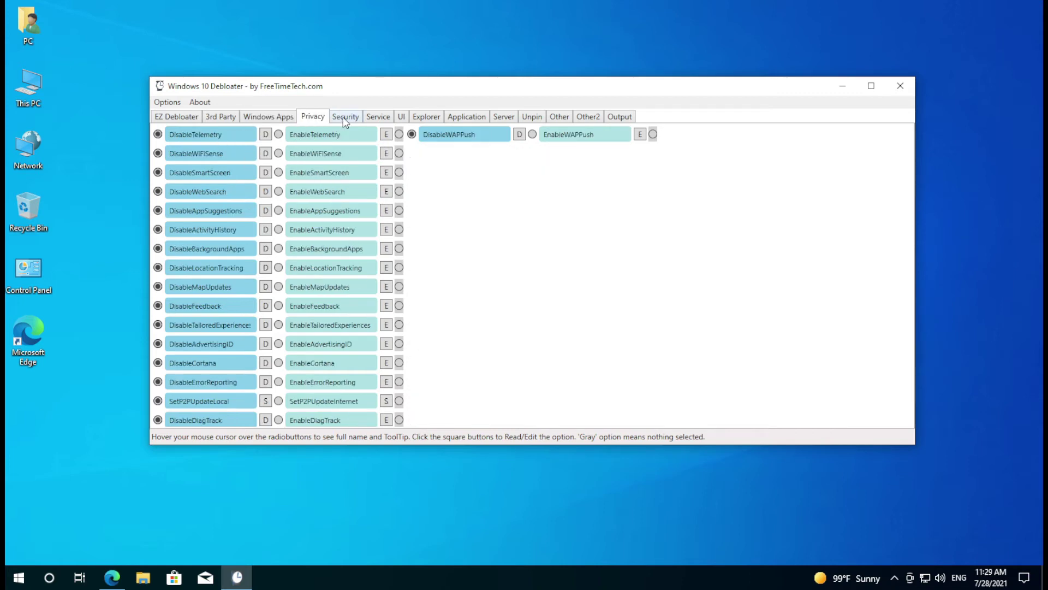
pyautogui.click(345, 117)
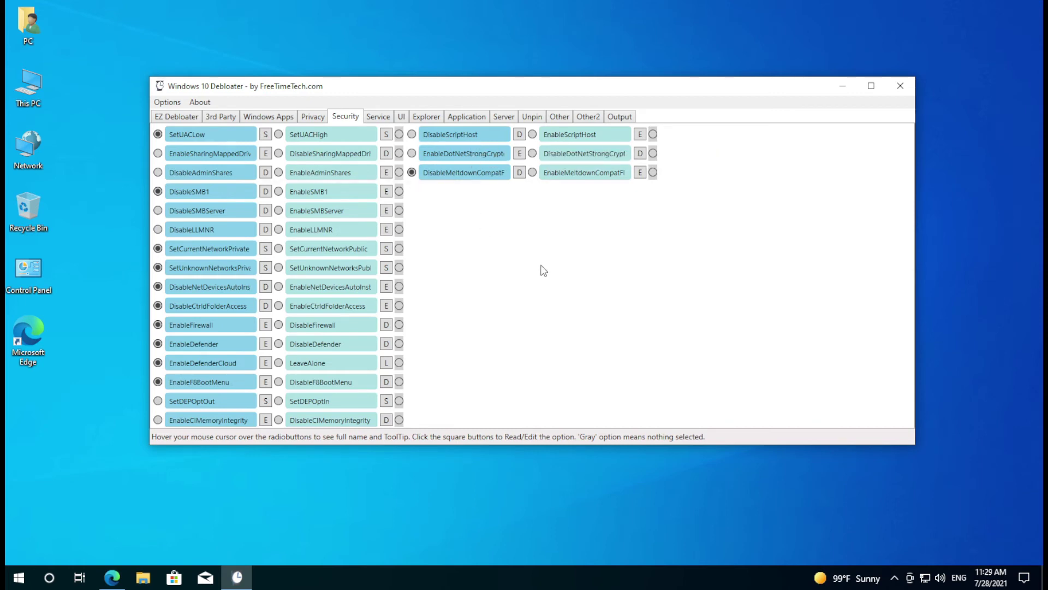
# Load the Default selection for removing most bloatware and open the Output page for creating the PowerShell script.
pyautogui.click(169, 103)
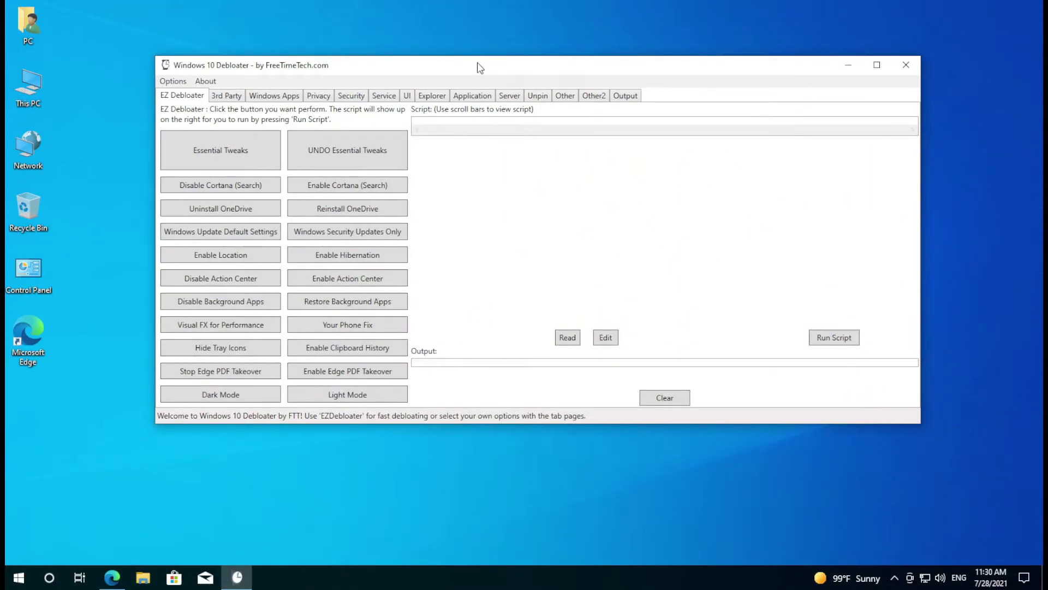
pyautogui.click(175, 82)
pyautogui.click(187, 112)
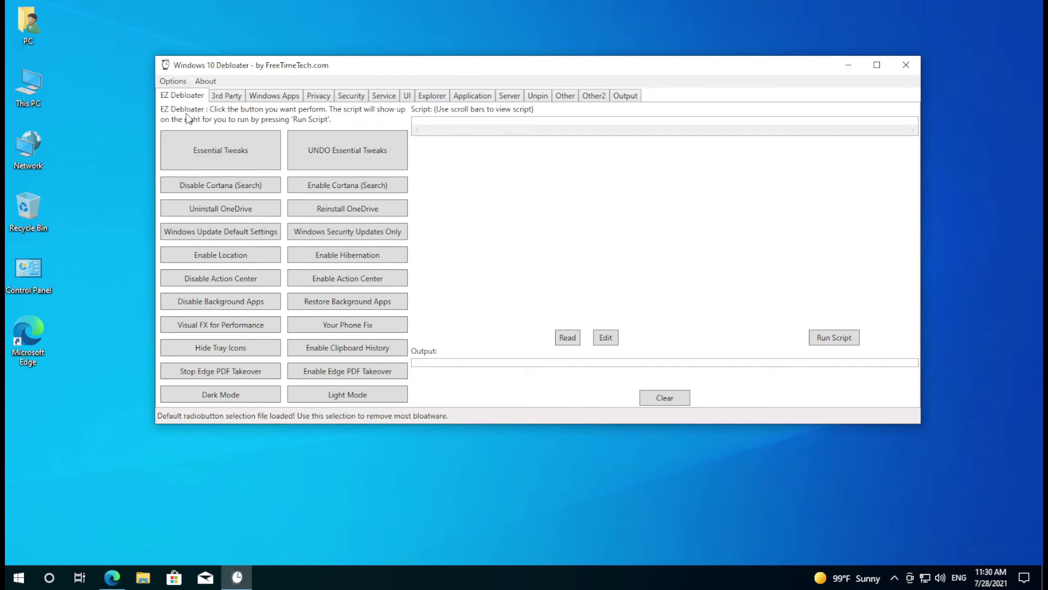
pyautogui.click(633, 95)
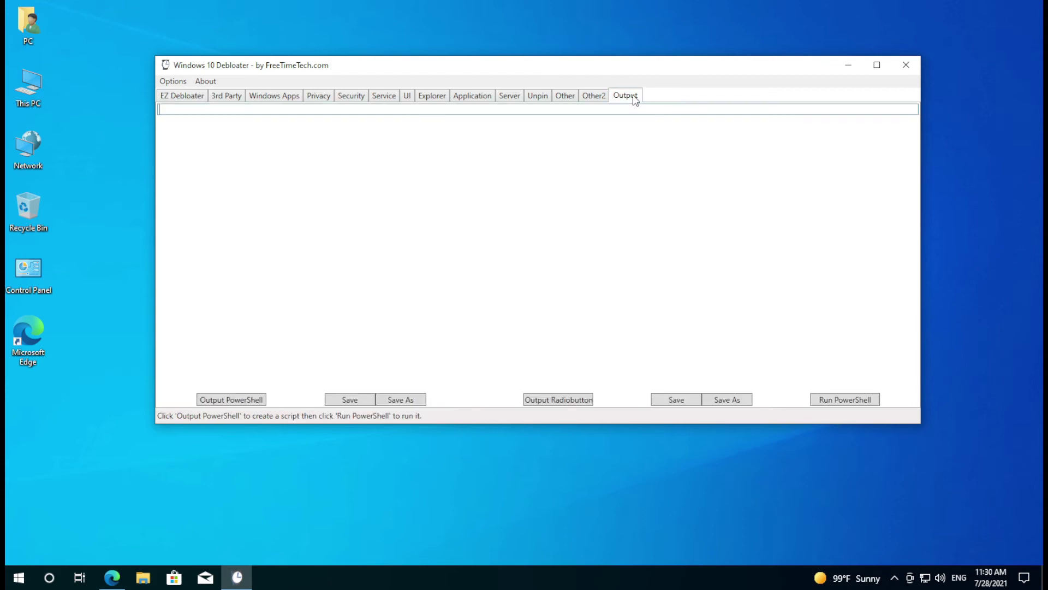
# Review the selected options under EZ Debloater, 3rd Party, Windows Apps, Privacy, Security and Service.
pyautogui.click(181, 98)
pyautogui.click(227, 100)
pyautogui.click(295, 98)
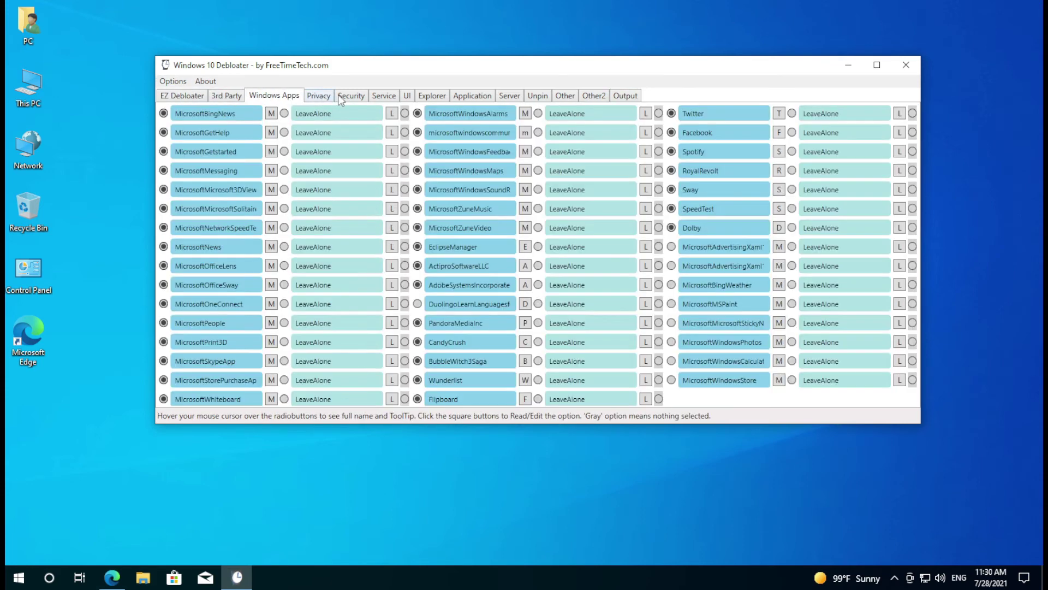
pyautogui.click(323, 98)
pyautogui.click(352, 96)
pyautogui.click(383, 98)
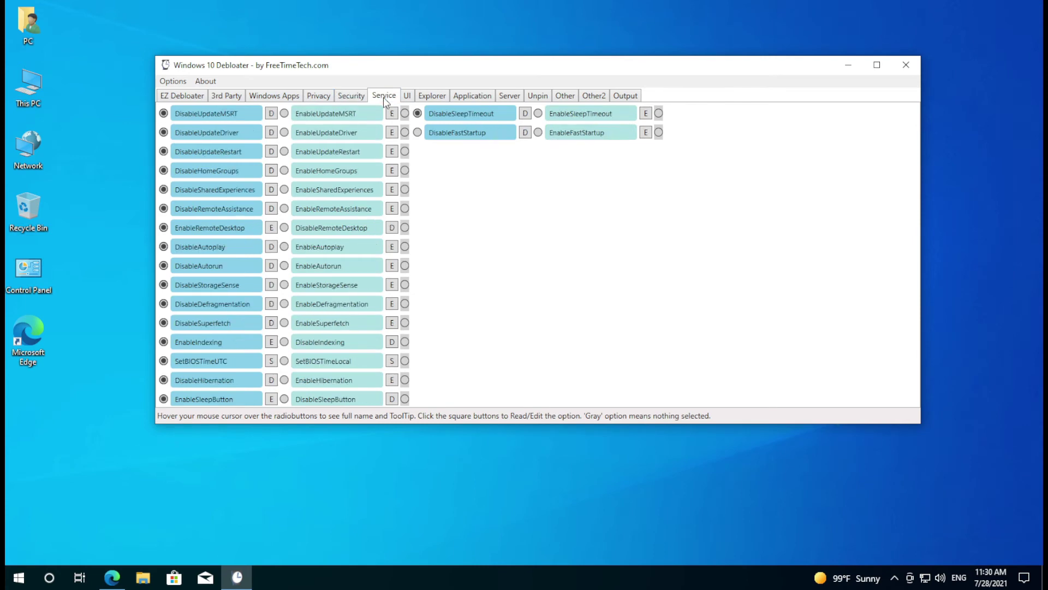
# Output the PowerShell script from the current selection, look over its first entries and reload the Default preset.
pyautogui.click(629, 99)
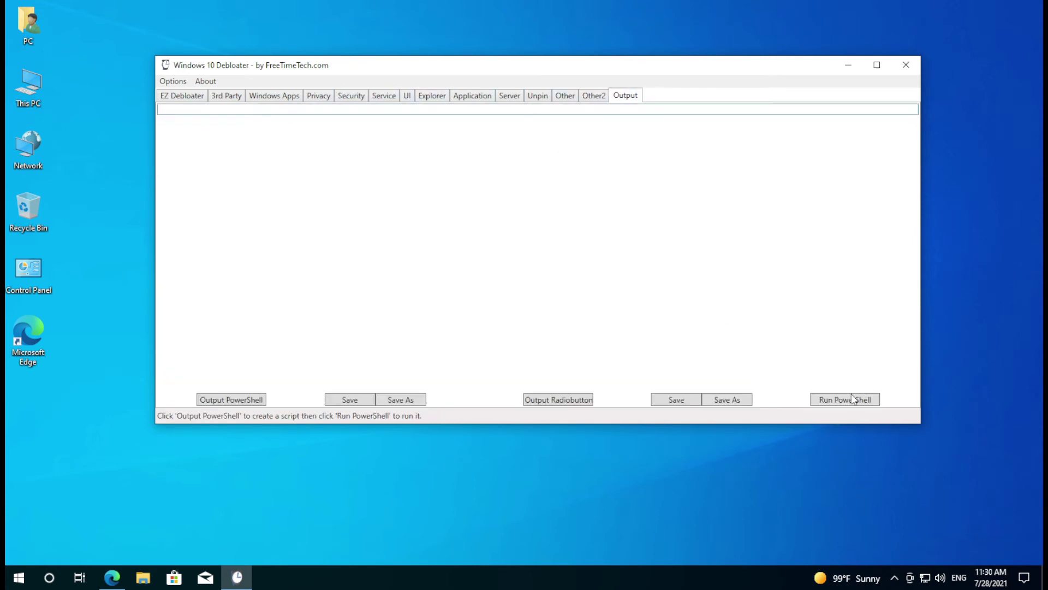
pyautogui.click(239, 404)
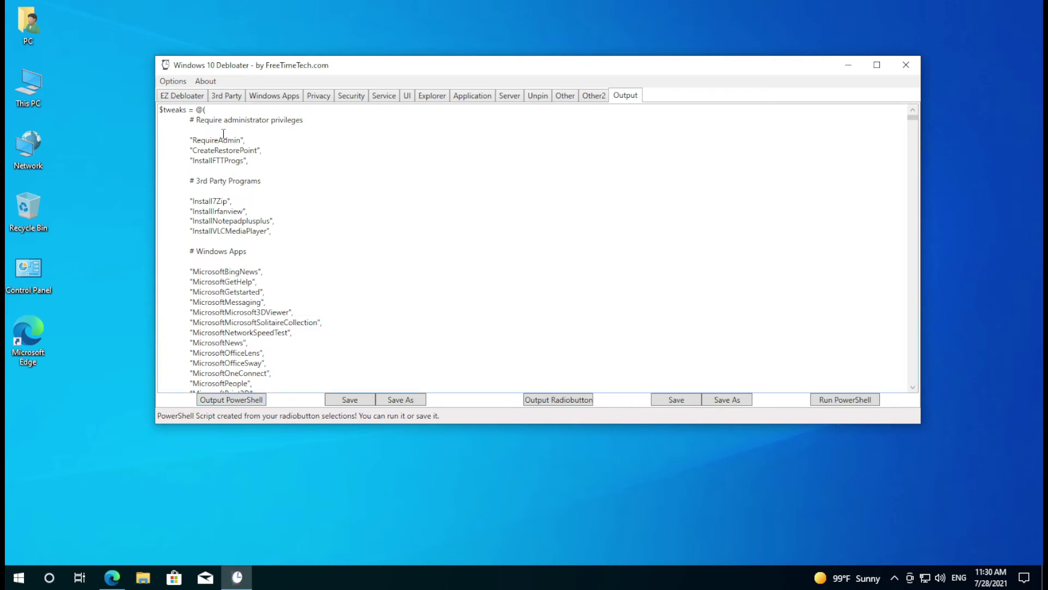
pyautogui.scroll(-8, 182, 124)
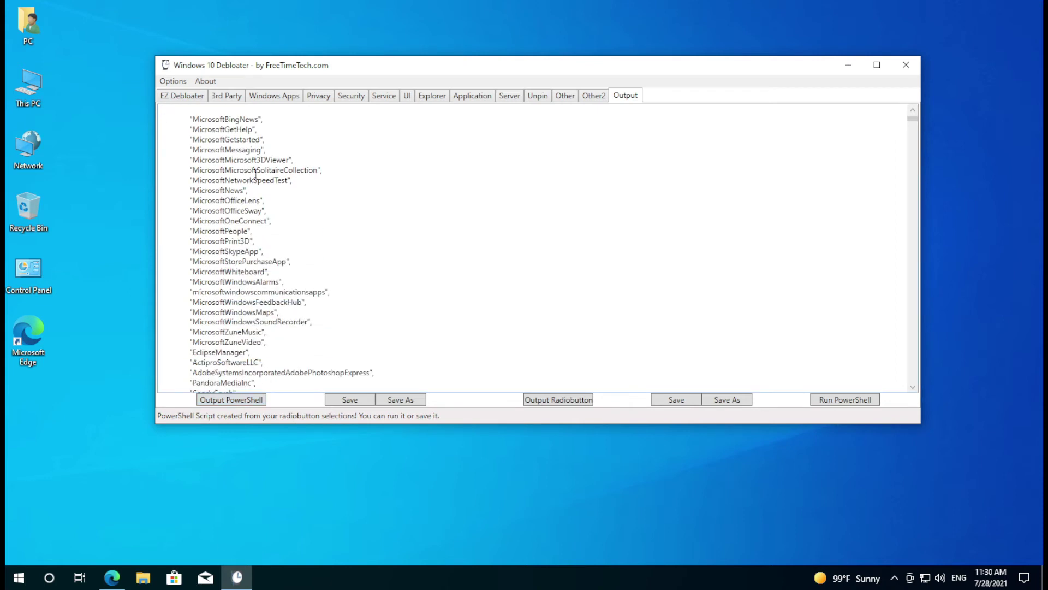
pyautogui.click(173, 81)
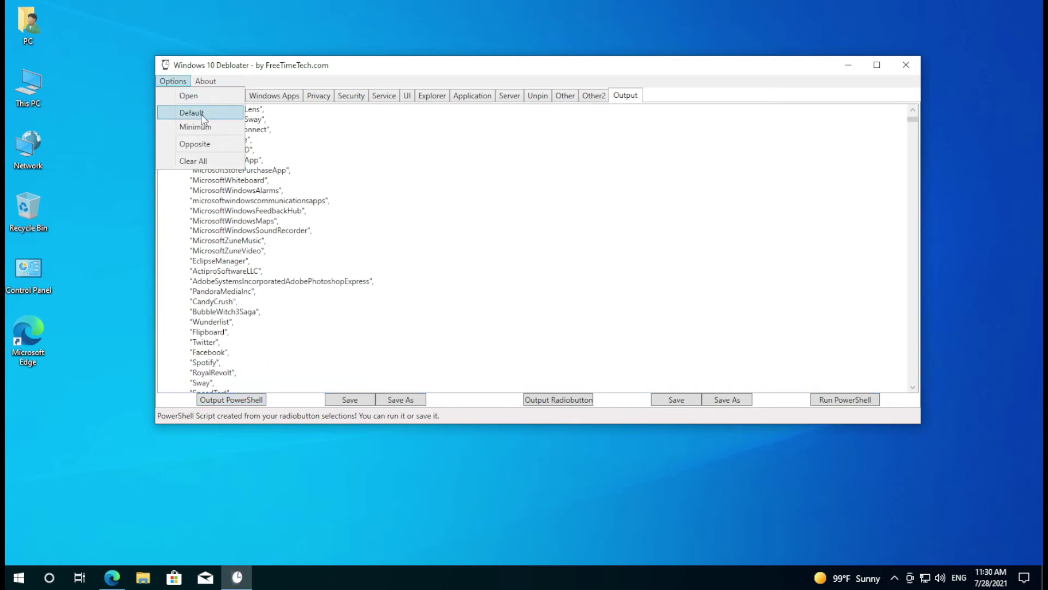
pyautogui.click(200, 112)
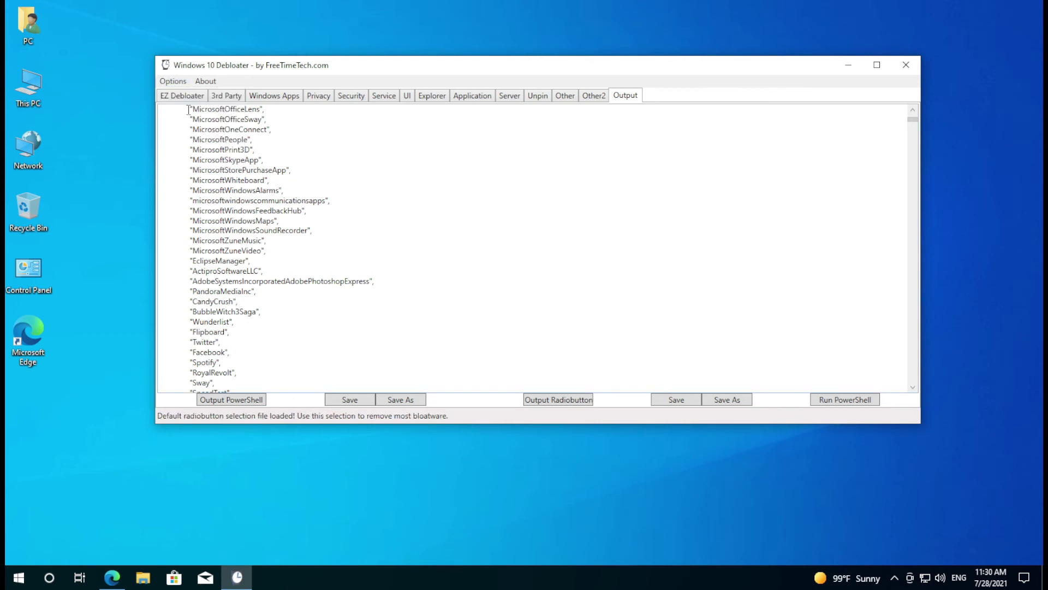
# Examine the generated PowerShell script from the tweak list through the app removal functions and return to its beginning.
pyautogui.scroll(-2, 233, 186)
pyautogui.scroll(-13, 234, 186)
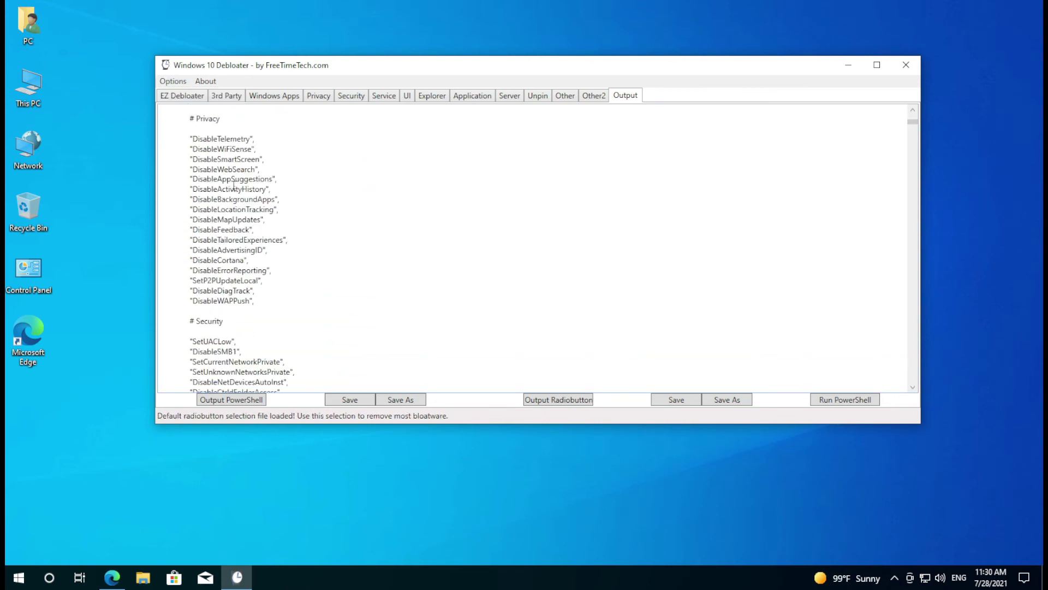
pyautogui.moveTo(913, 130); pyautogui.dragTo(911, 252)
pyautogui.scroll(-20, 908, 301)
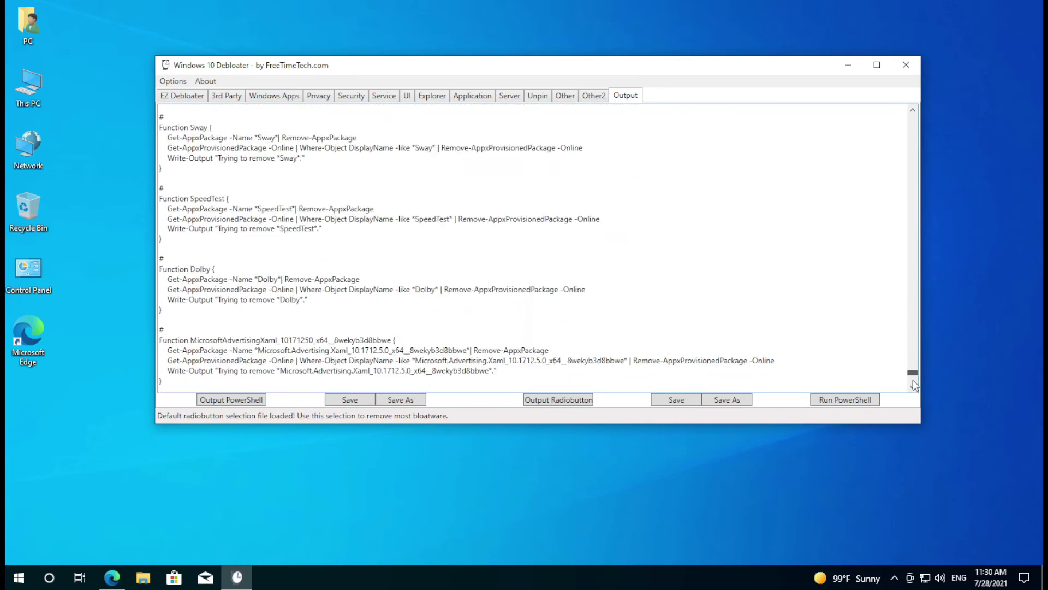
pyautogui.moveTo(912, 378); pyautogui.dragTo(912, 113)
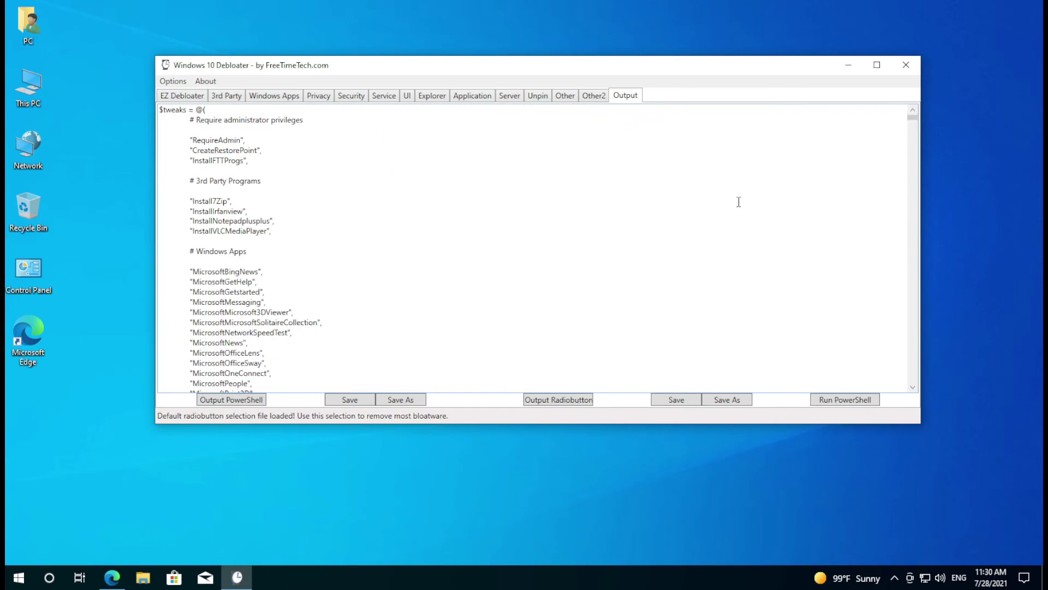
# Load the Default preset once more and check the options from EZ Debloater through Service.
pyautogui.click(171, 82)
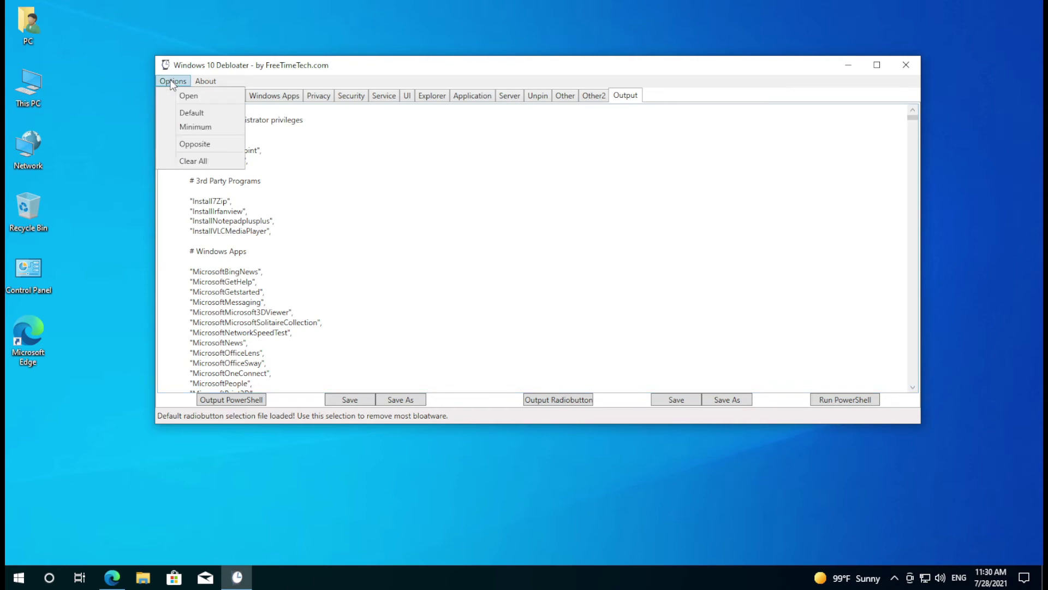
pyautogui.click(192, 113)
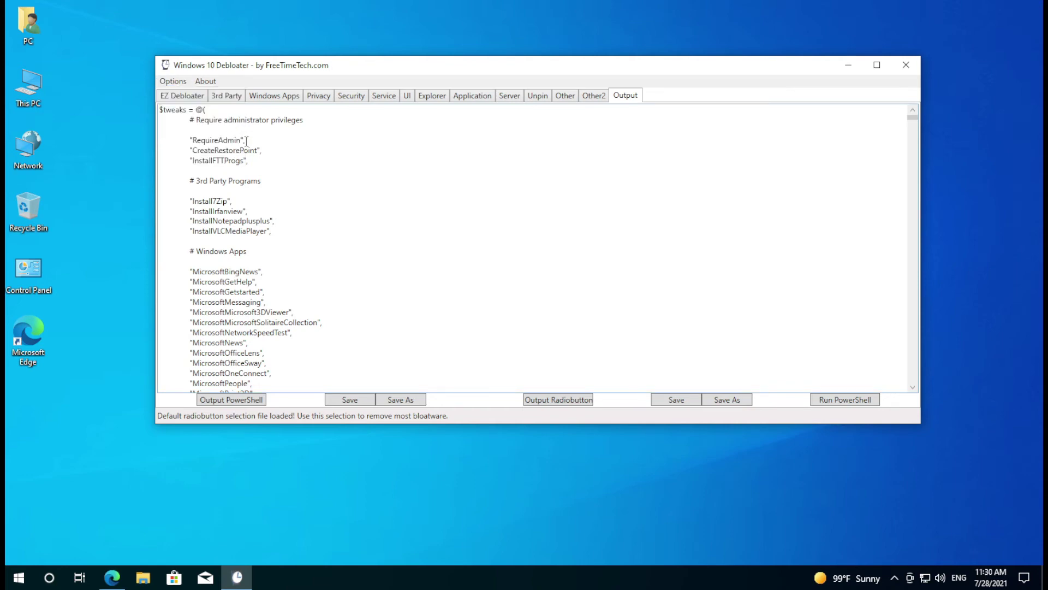
pyautogui.click(173, 97)
pyautogui.click(230, 97)
pyautogui.click(267, 96)
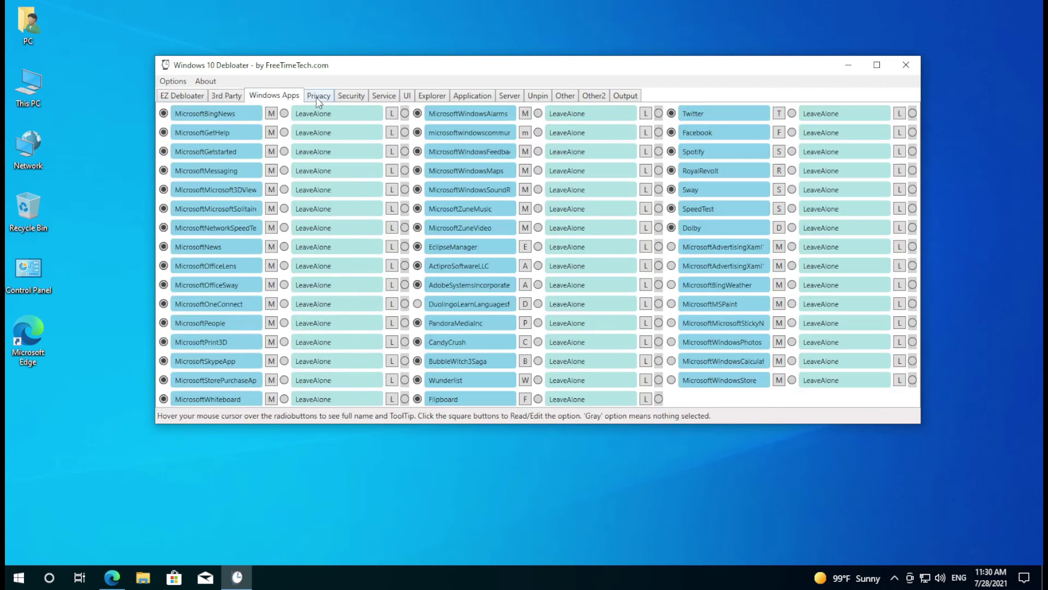
pyautogui.click(316, 97)
pyautogui.click(348, 98)
pyautogui.click(384, 101)
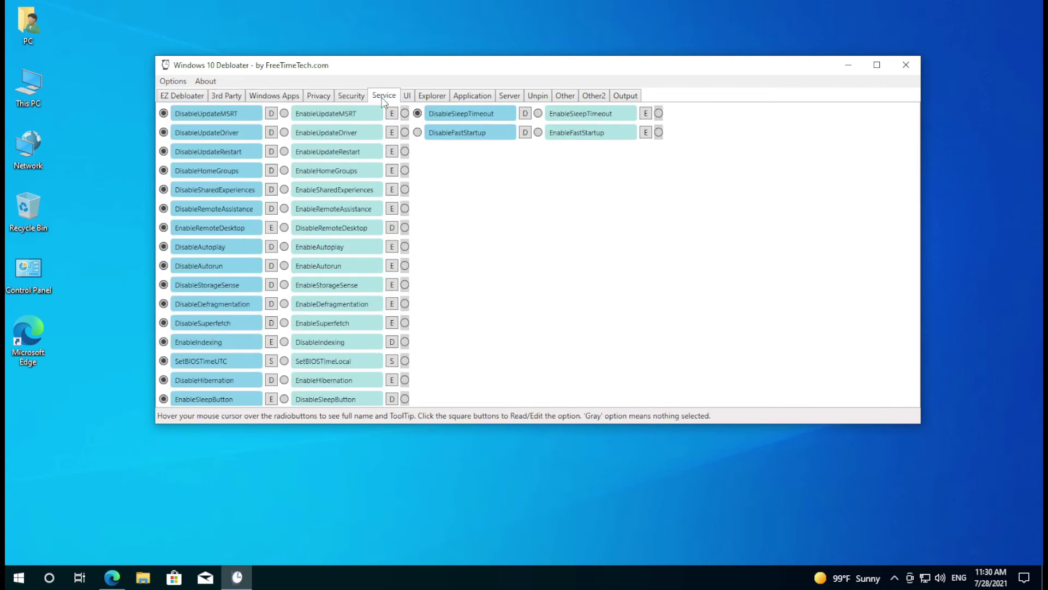
# Output a fresh PowerShell script from the Default selection and run it, moving the PowerShell window higher on the desktop.
pyautogui.click(630, 100)
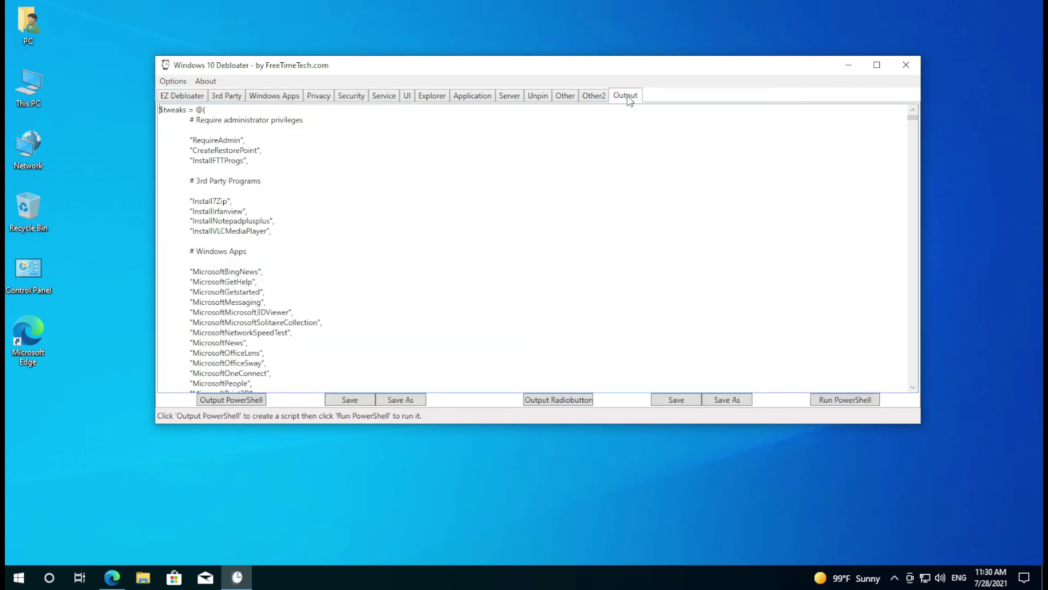
pyautogui.click(228, 404)
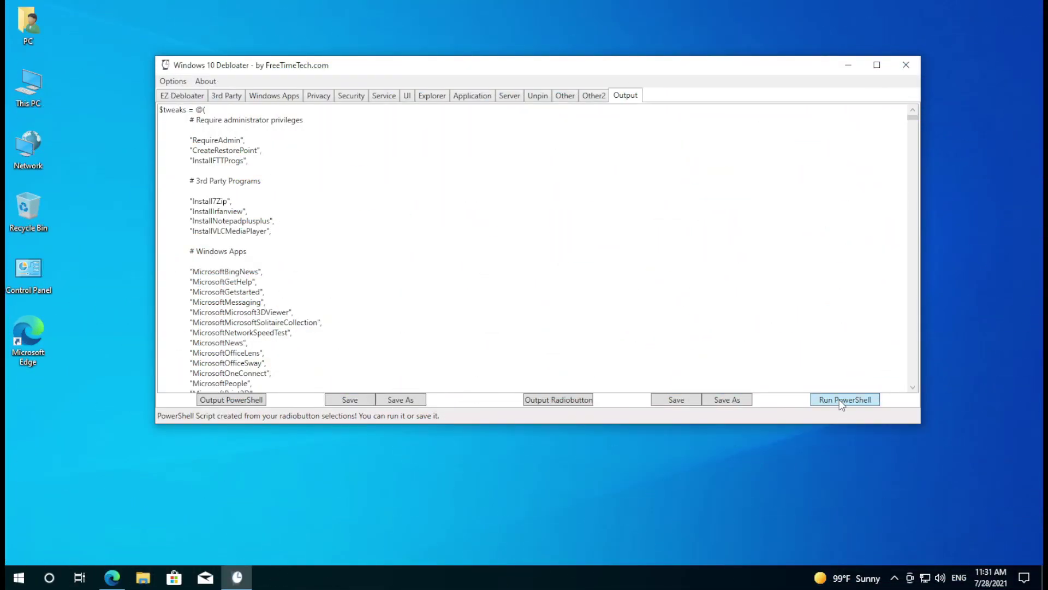
pyautogui.click(839, 400)
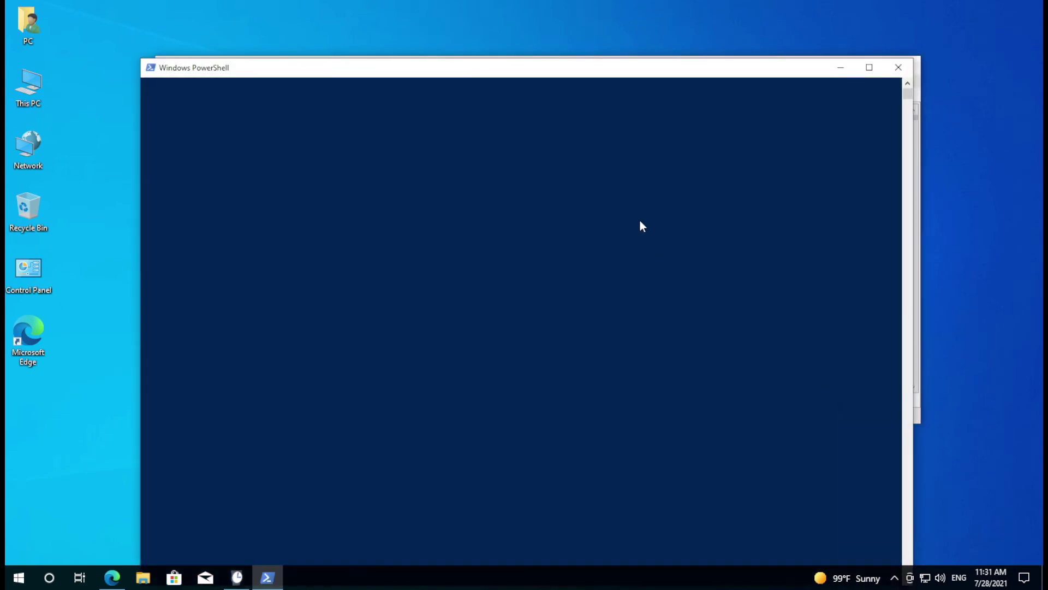
pyautogui.moveTo(611, 73); pyautogui.dragTo(609, 31)
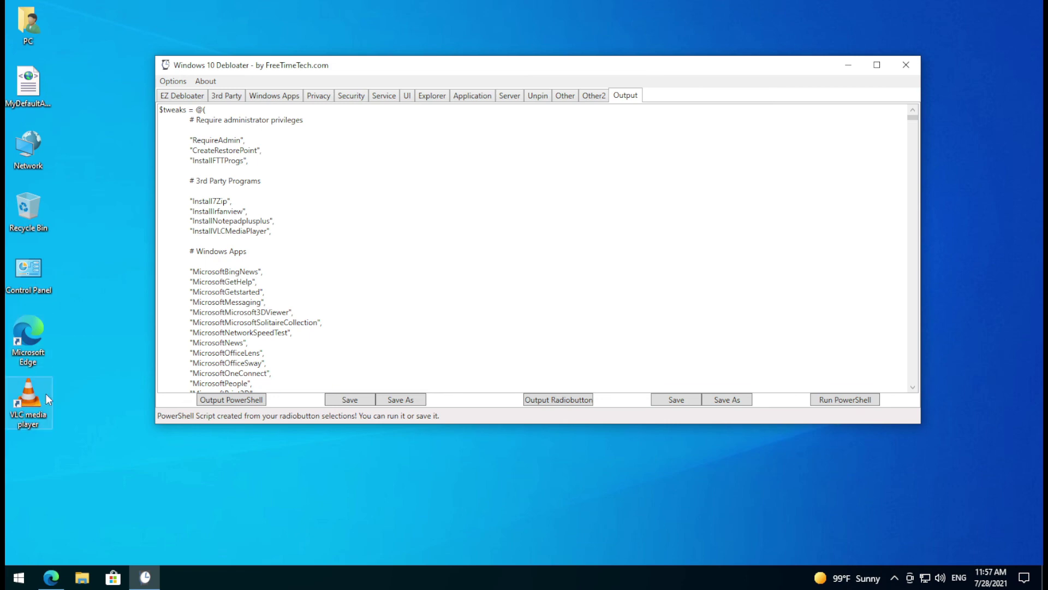
# Check the VLC media player desktop shortcut and review the 3rd Party, Windows Apps and Privacy selections.
pyautogui.click(31, 401)
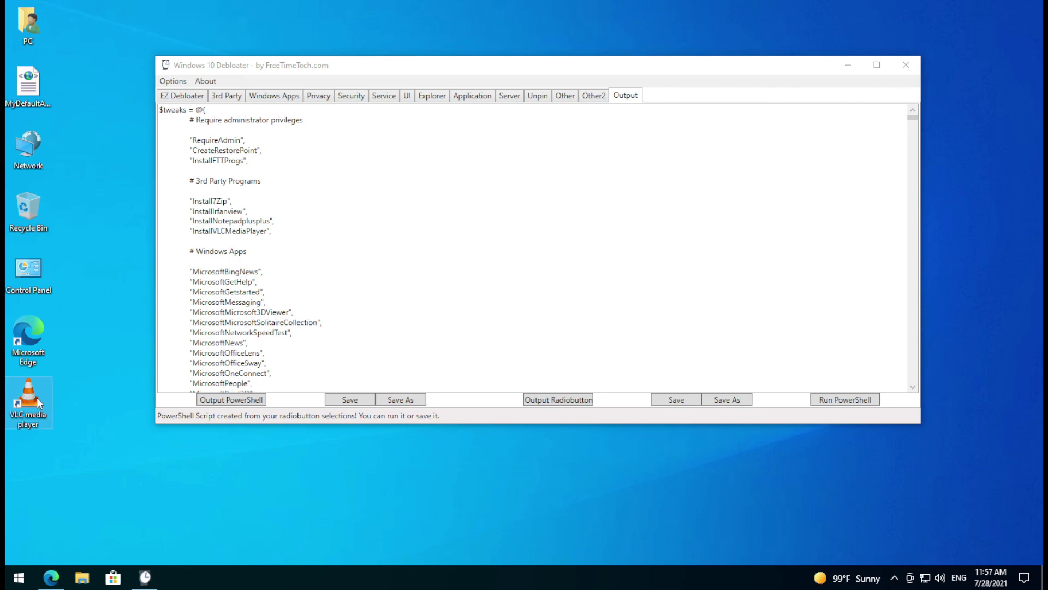
pyautogui.click(226, 96)
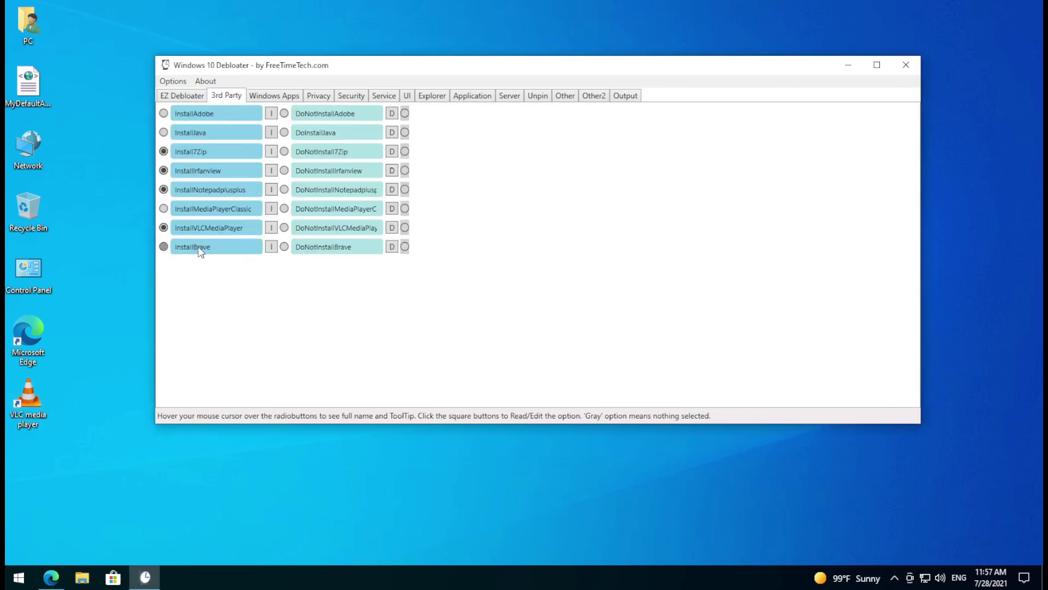
pyautogui.click(274, 96)
pyautogui.click(318, 96)
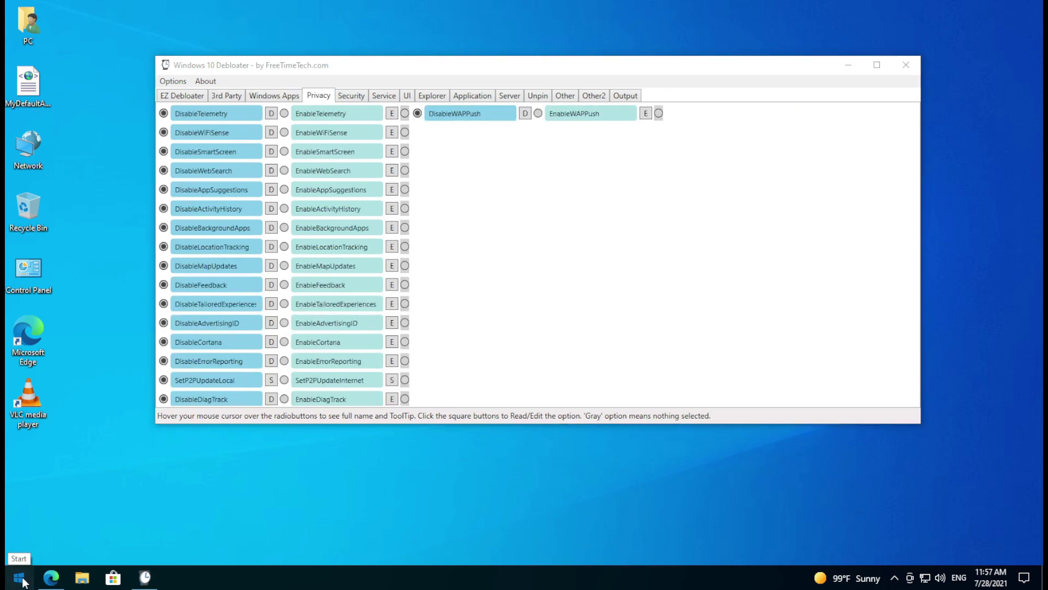
# Unpin the Play folder, Spotify Music, Microsoft News and Microsoft Store tiles from the Start menu.
pyautogui.click(19, 577)
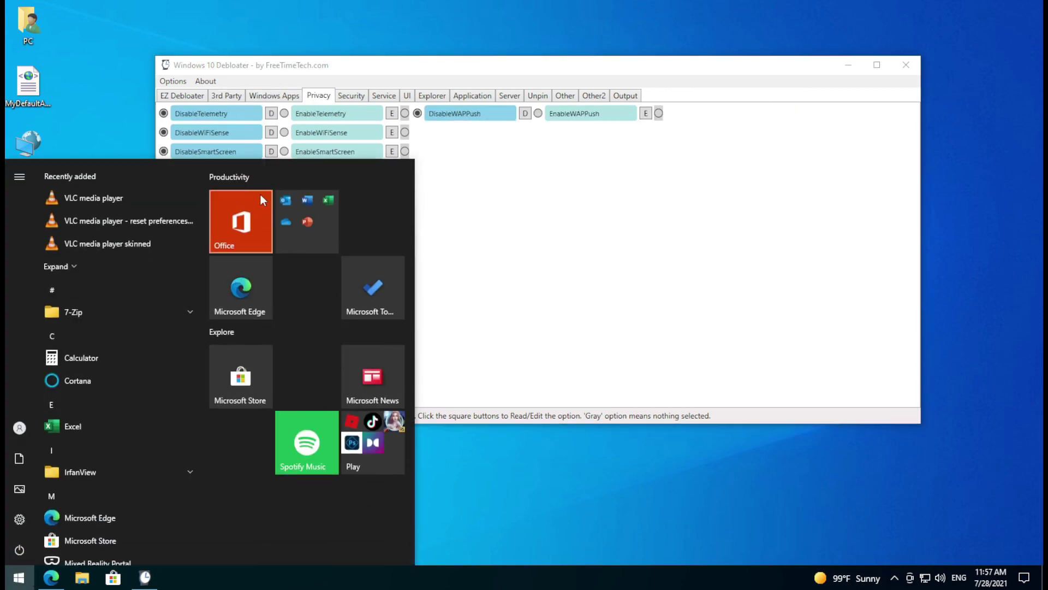
pyautogui.rightClick(375, 443)
pyautogui.click(441, 457)
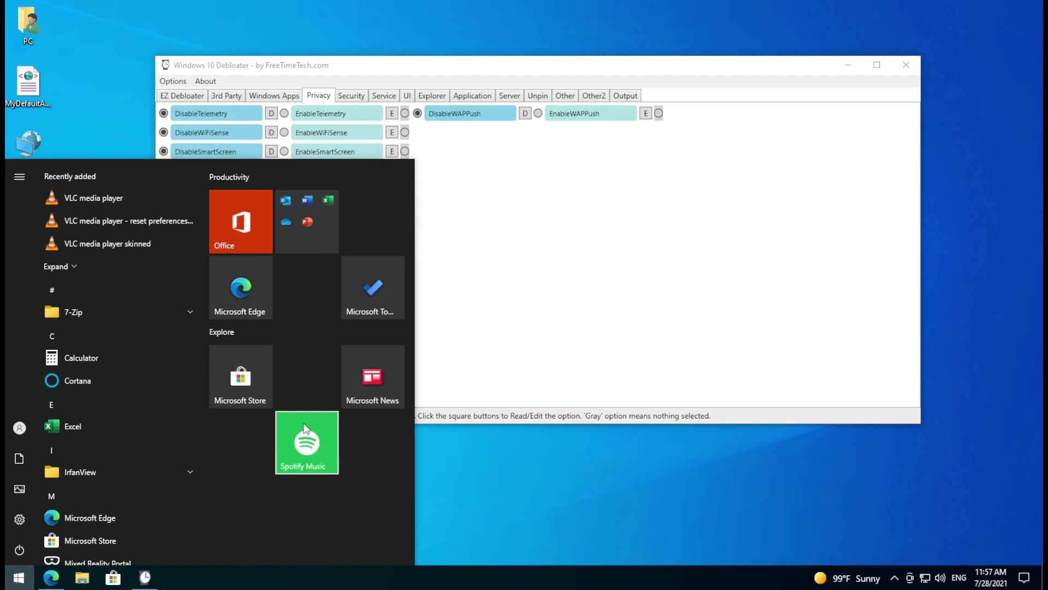
pyautogui.rightClick(309, 443)
pyautogui.click(328, 438)
pyautogui.rightClick(363, 363)
pyautogui.click(439, 377)
pyautogui.rightClick(249, 370)
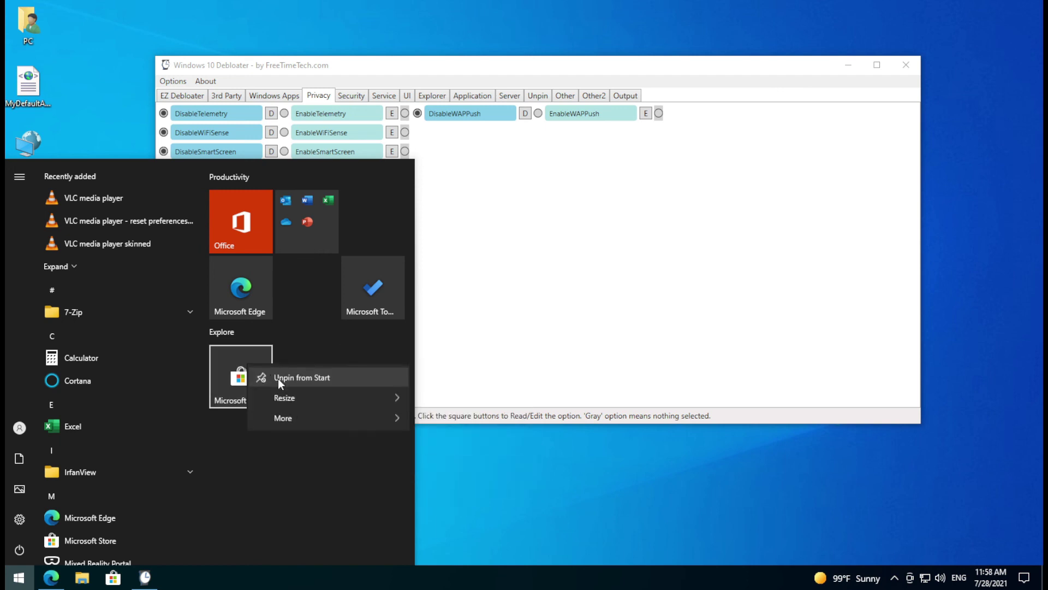
pyautogui.click(277, 378)
# Unpin the Microsoft To Do, Microsoft Edge and Office tiles and the Office apps folder from the Start menu.
pyautogui.rightClick(374, 284)
pyautogui.click(383, 294)
pyautogui.rightClick(246, 278)
pyautogui.click(253, 257)
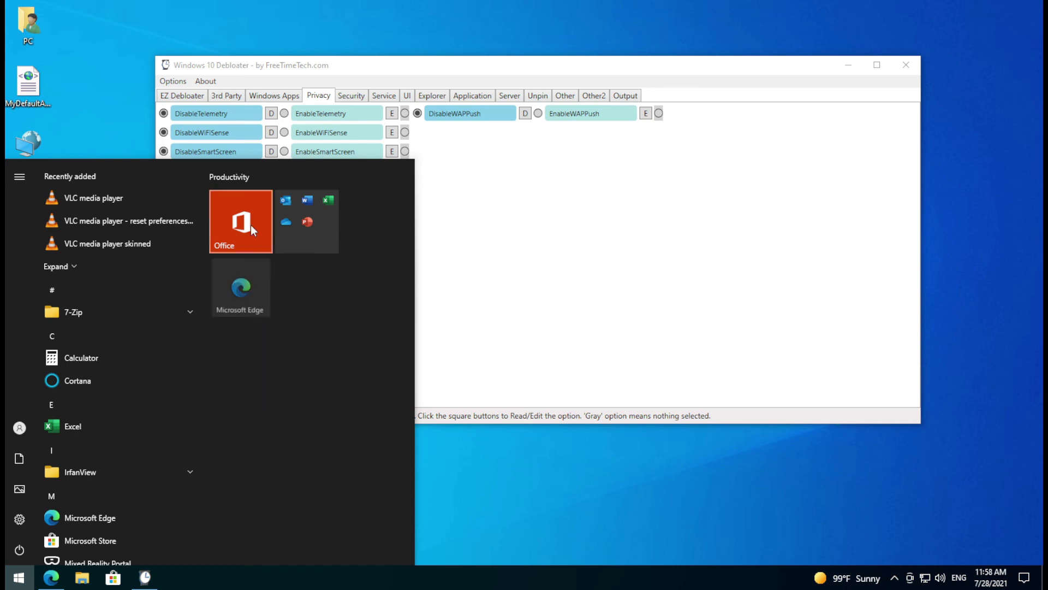
pyautogui.rightClick(250, 222)
pyautogui.click(276, 232)
pyautogui.rightClick(298, 206)
pyautogui.click(306, 219)
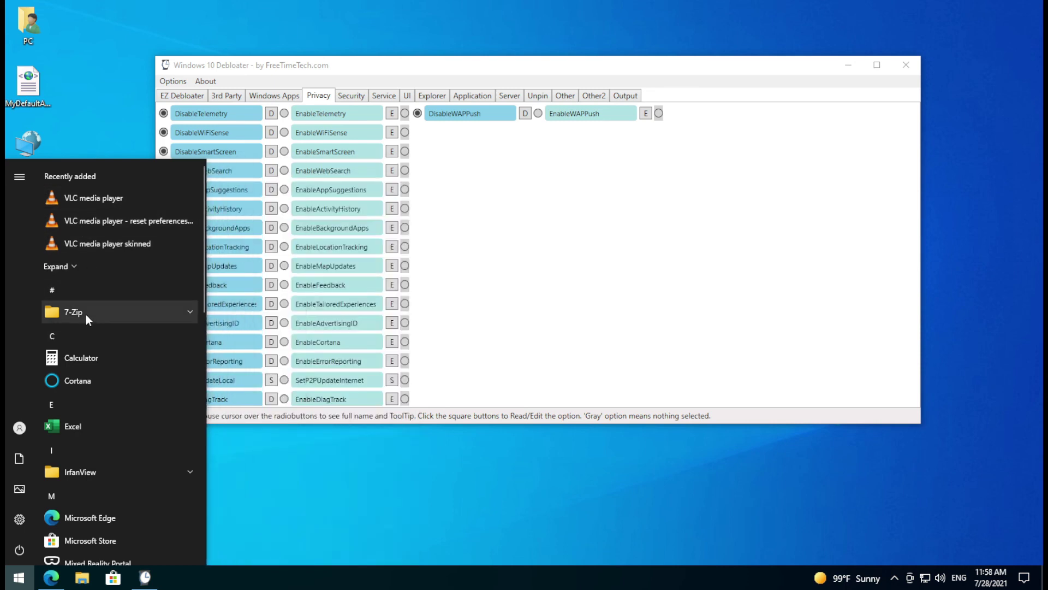
# Look through the Start menu's app list to see which programs are installed.
pyautogui.scroll(-5, 86, 313)
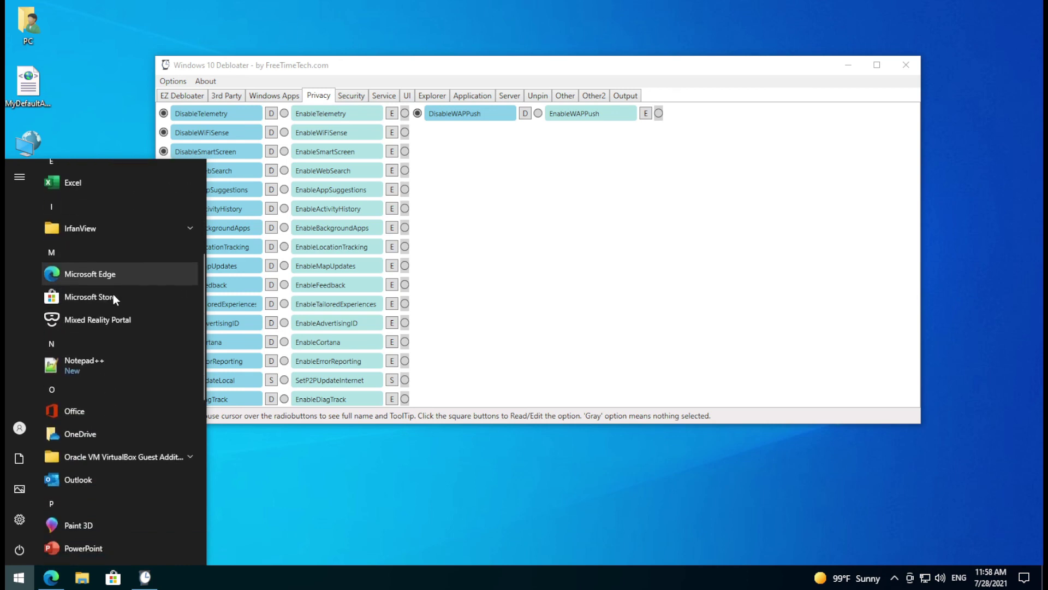
pyautogui.scroll(-6, 115, 298)
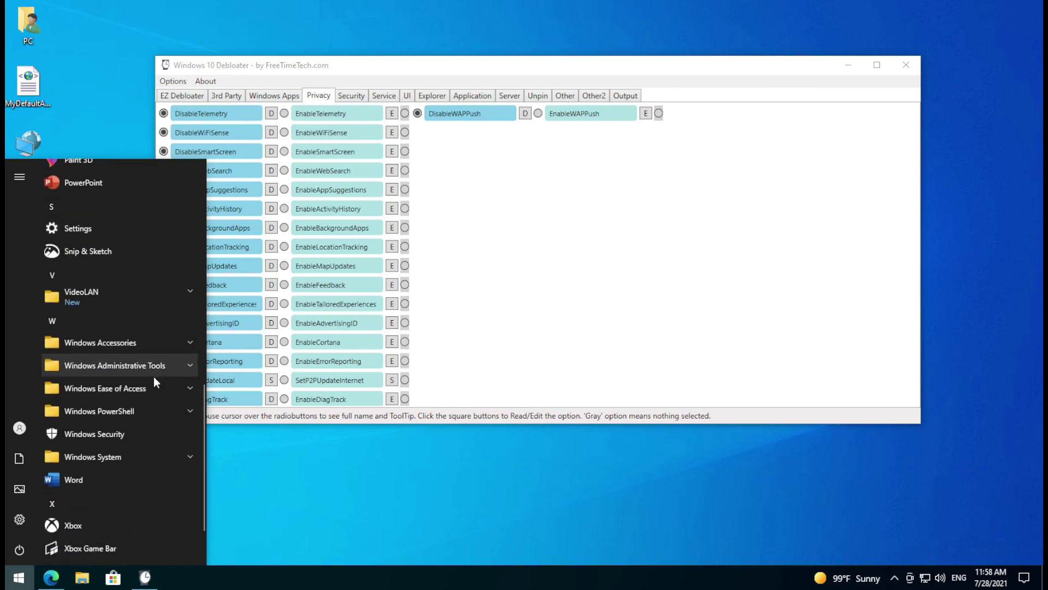
pyautogui.scroll(5, 148, 382)
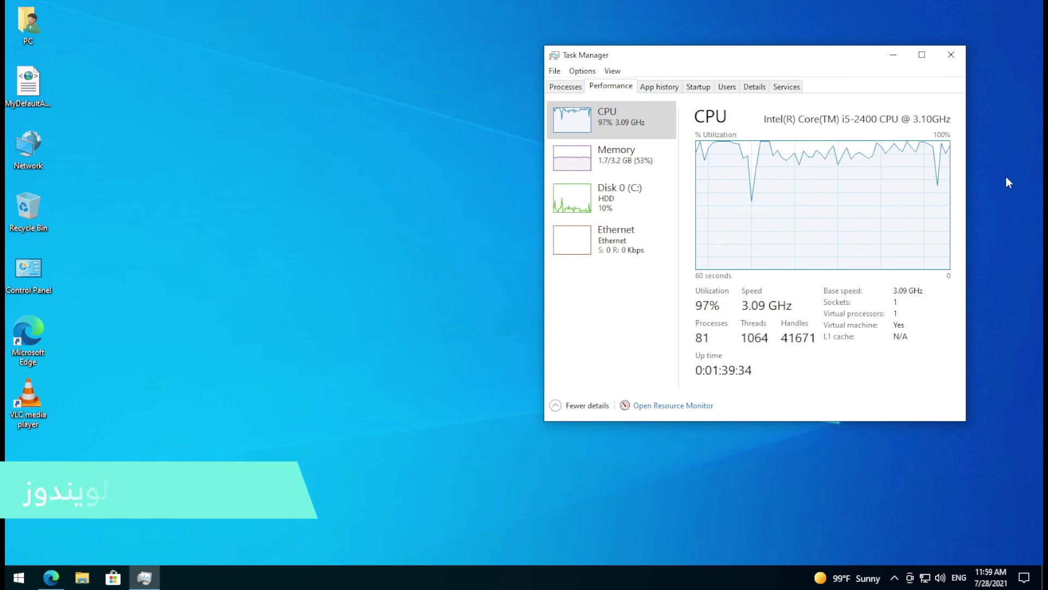